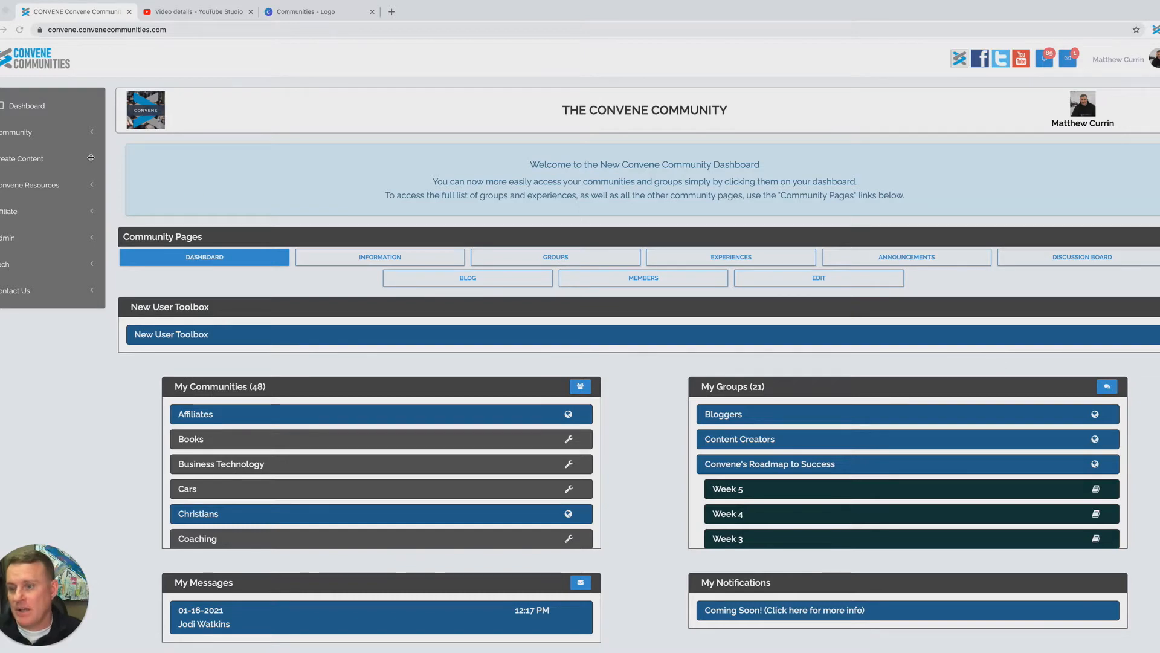
# Start creating a new group from the community's groups page and name it "Convene Mastermind"
pyautogui.click(94, 160)
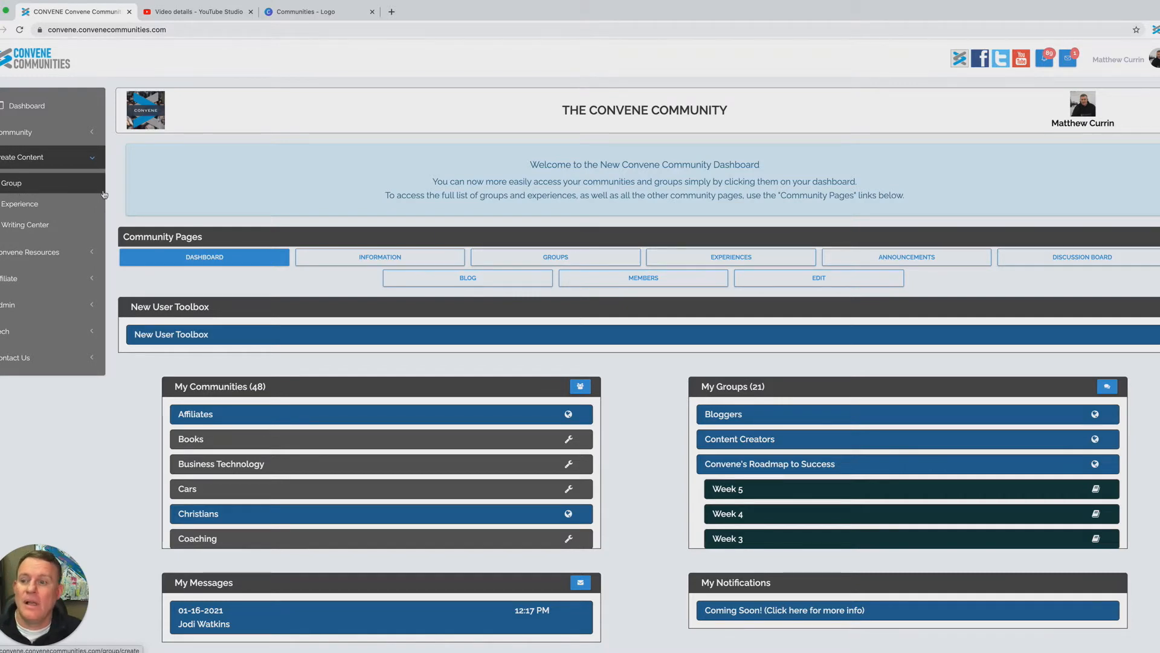
pyautogui.click(559, 258)
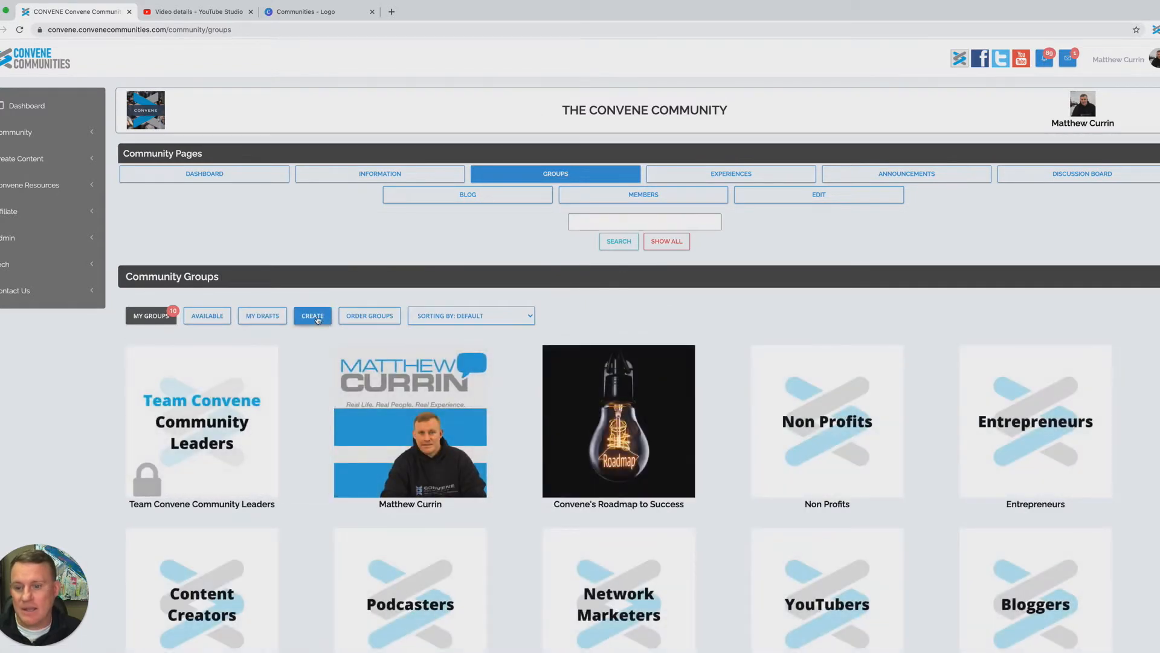
pyautogui.click(313, 317)
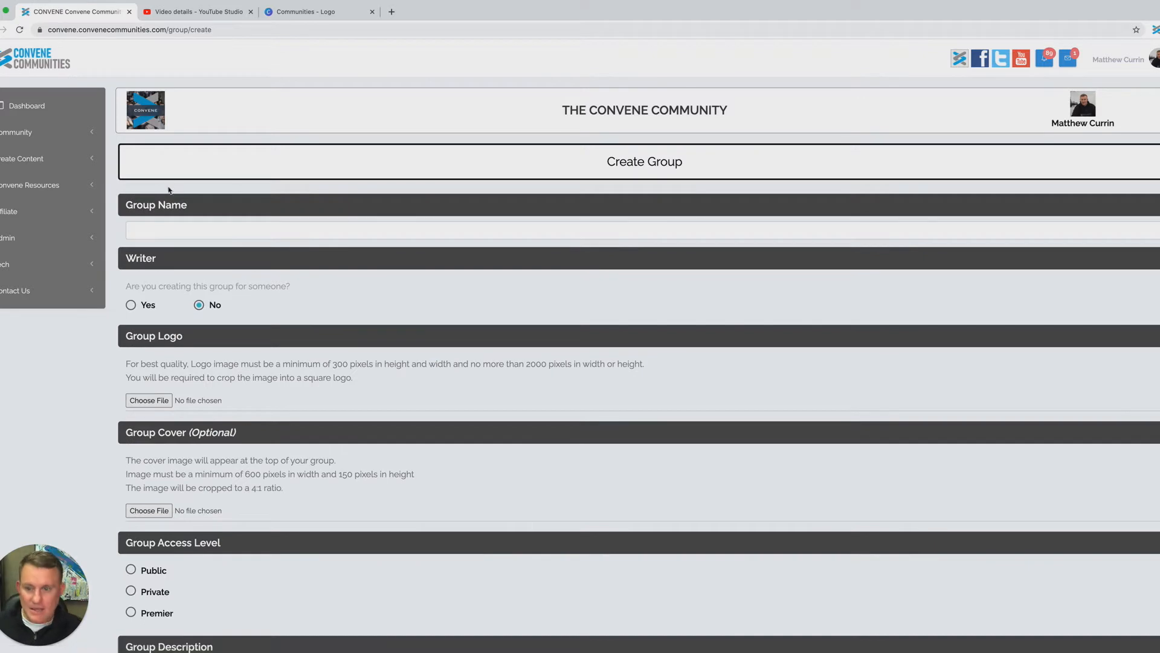
pyautogui.write('Convene')
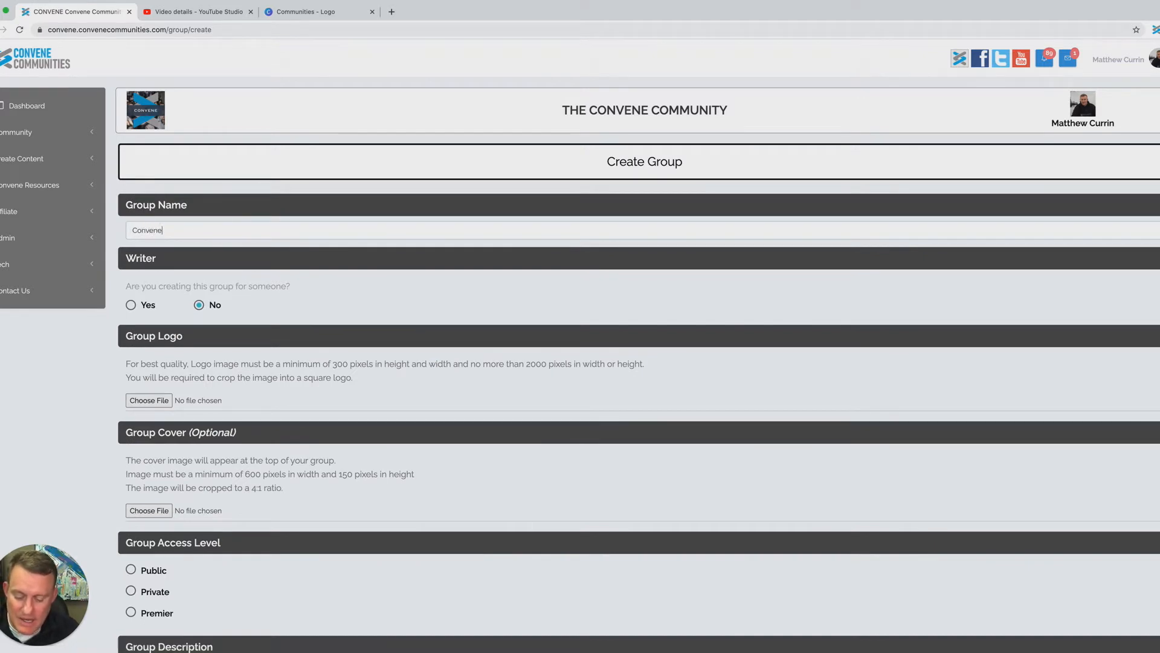
pyautogui.write(' M')
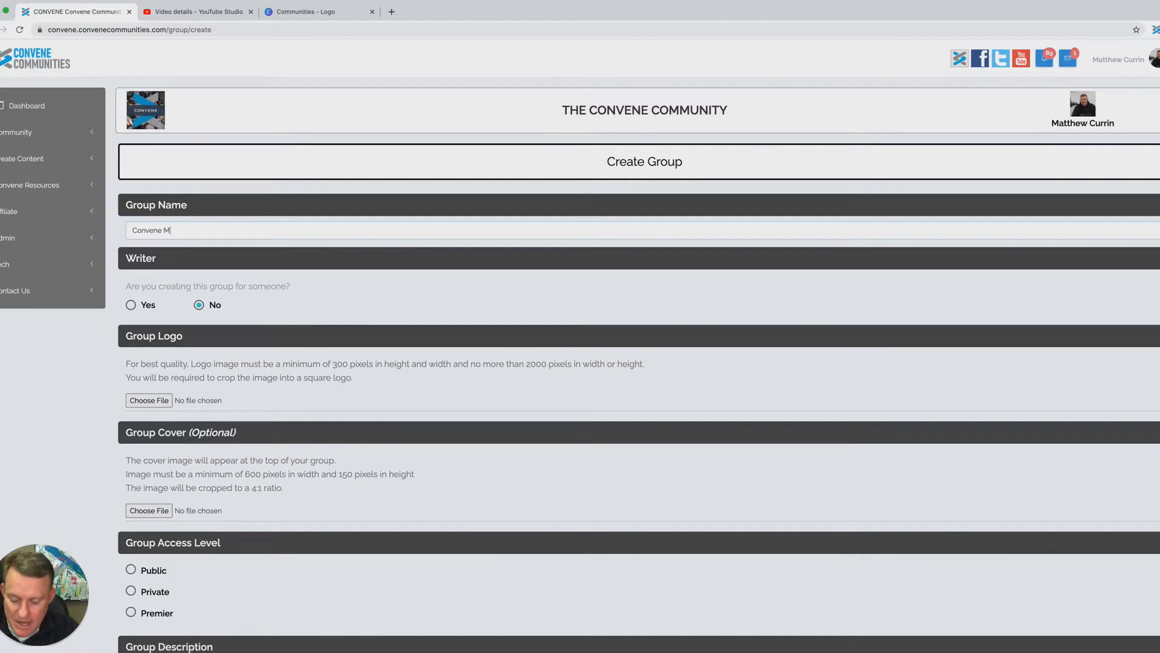
pyautogui.write('astermind')
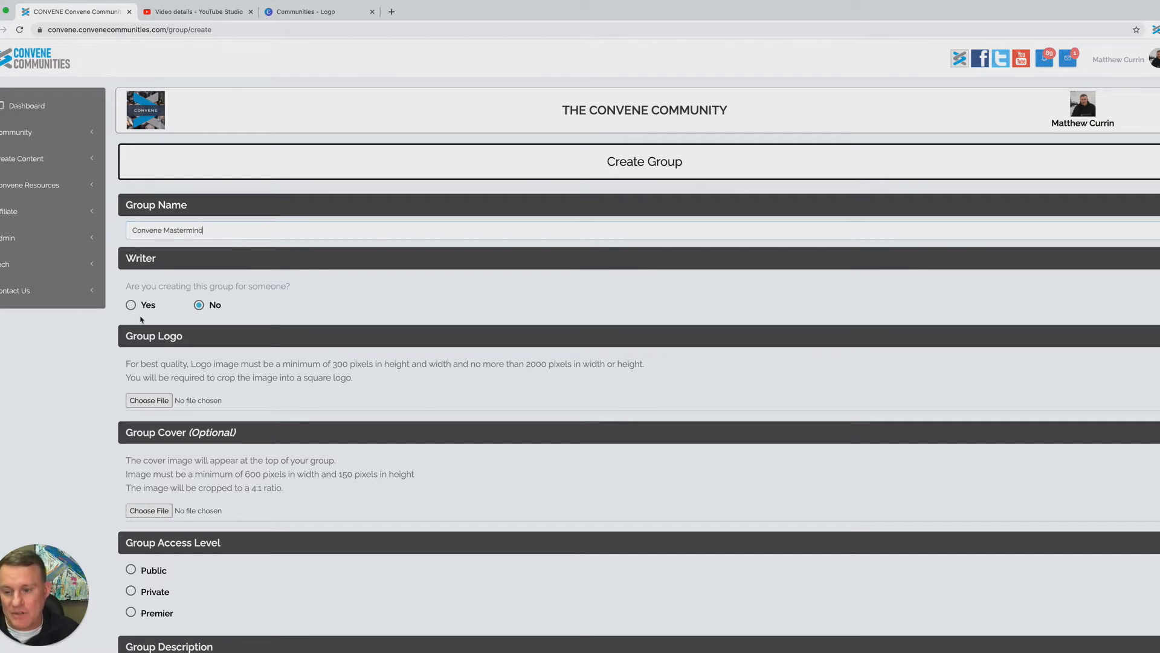
# Look at the Convene Communities Mastermind logo design in Canva and return to the group creation form
pyautogui.click(150, 402)
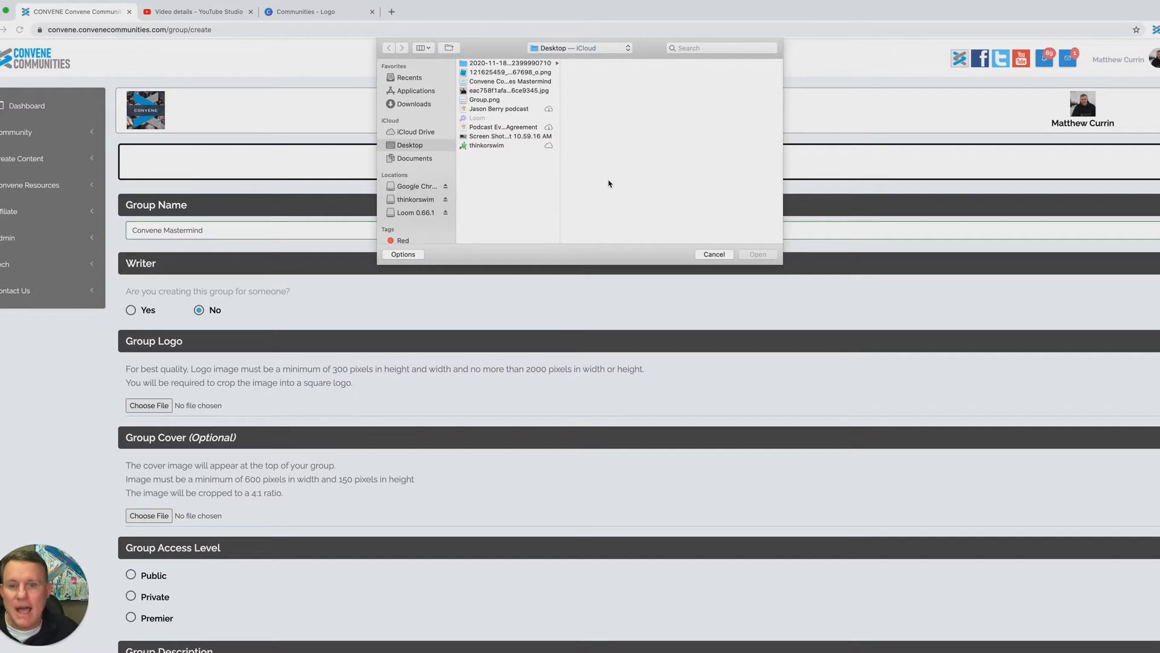
pyautogui.click(714, 254)
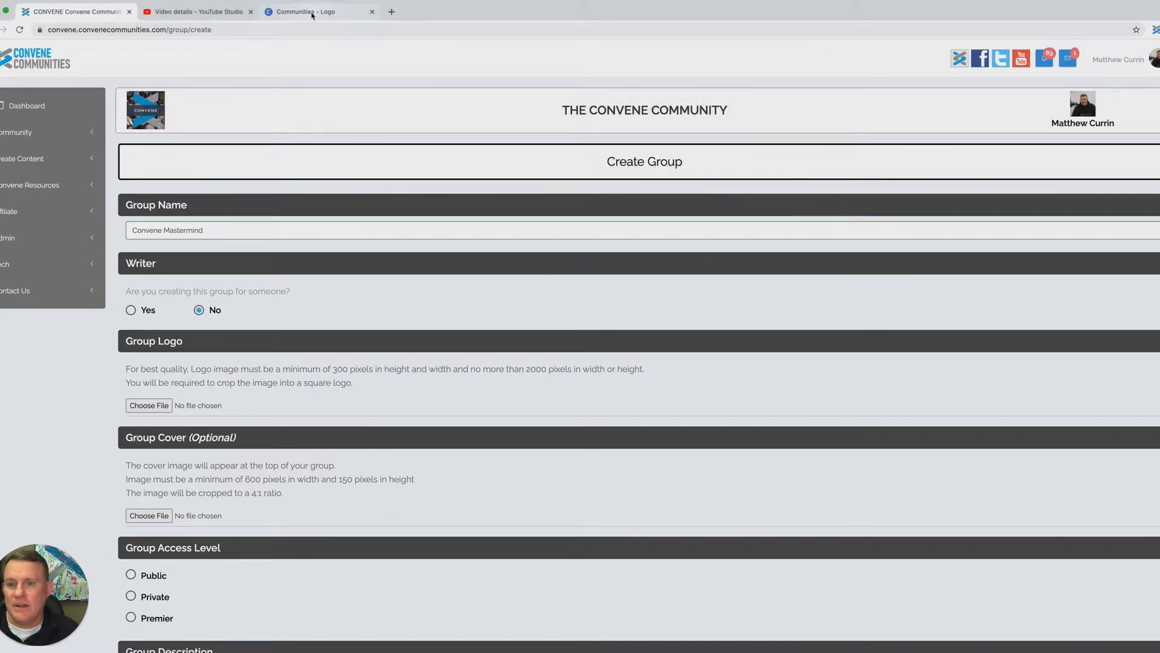
pyautogui.click(307, 10)
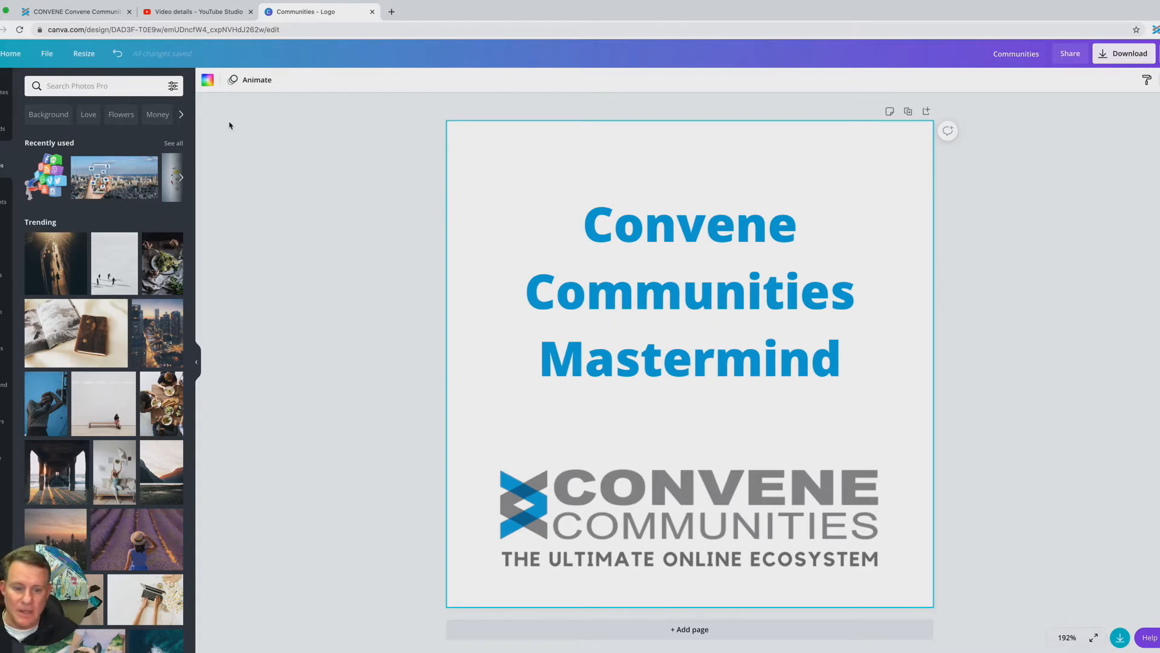
pyautogui.click(54, 16)
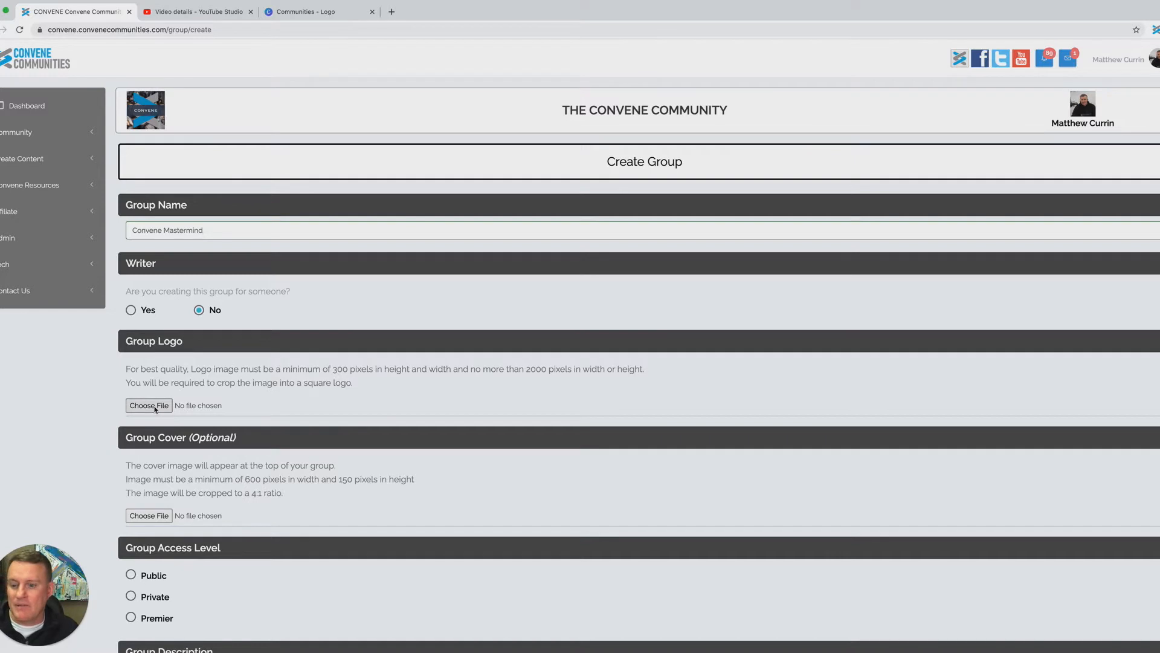
# Choose Group.png from the Desktop as the group logo image
pyautogui.click(149, 405)
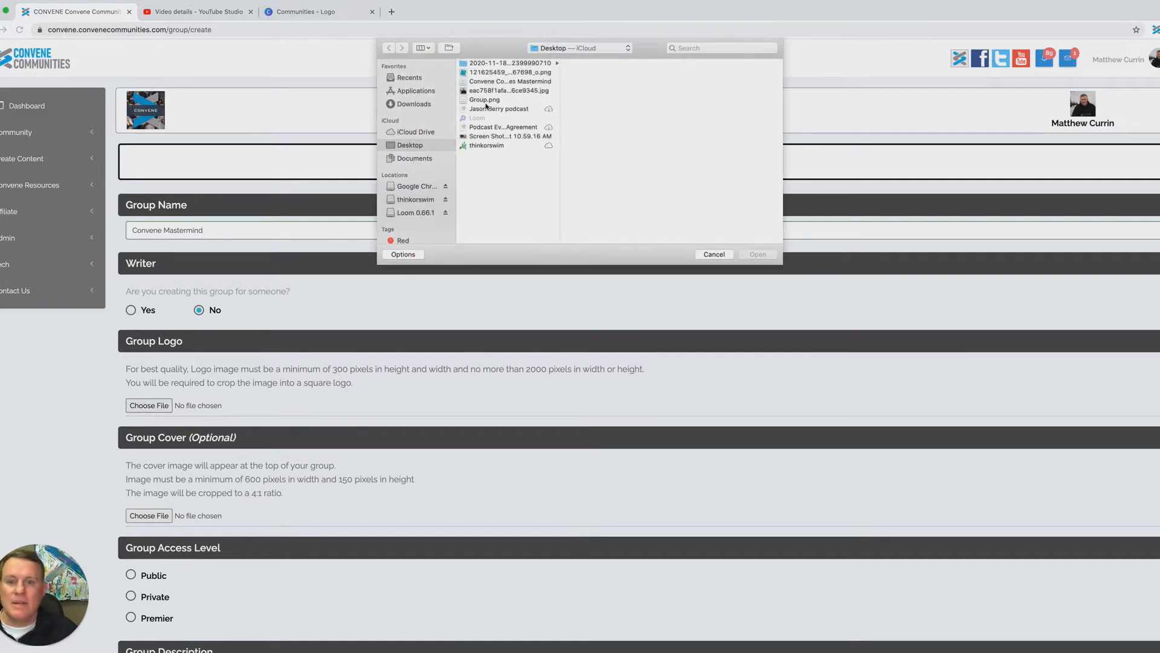
pyautogui.click(483, 101)
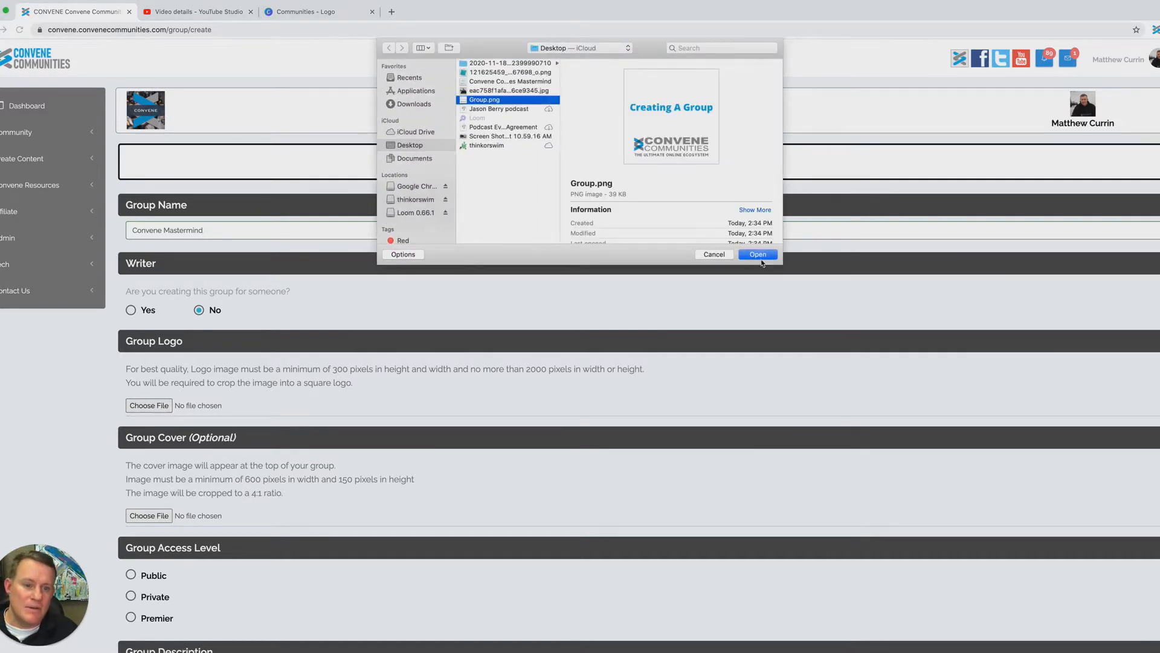
pyautogui.click(758, 254)
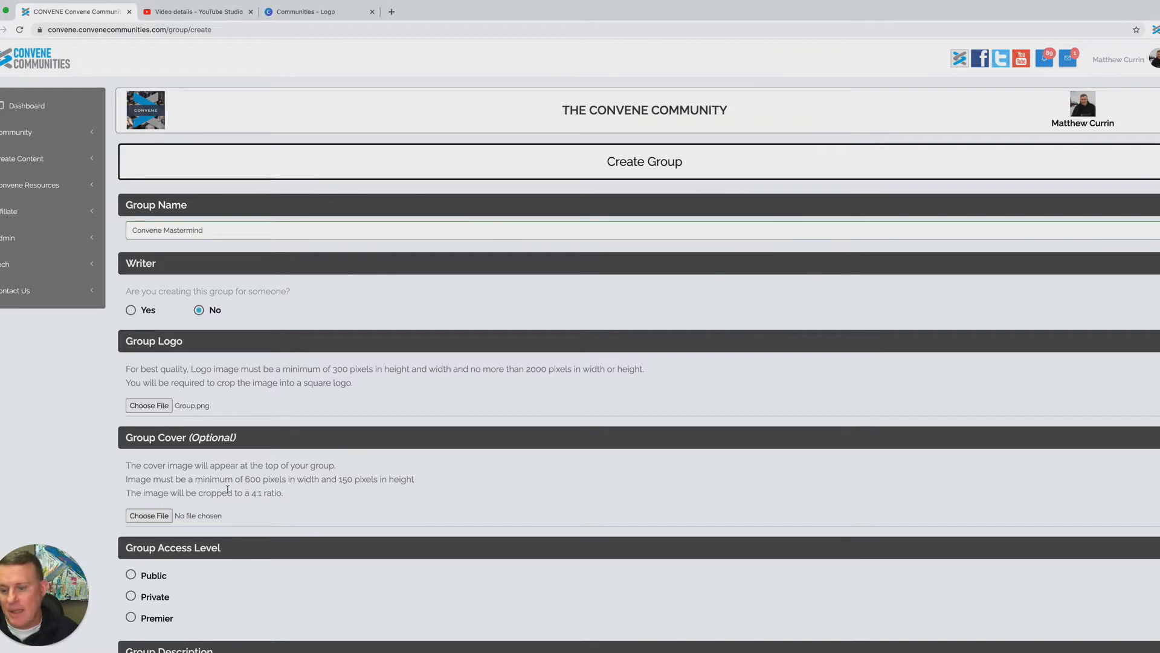
# Set the group access level to Premier, enter "Convene Mastermind" as the description, and submit the form
pyautogui.scroll(-1, 229, 492)
pyautogui.scroll(-2, 229, 493)
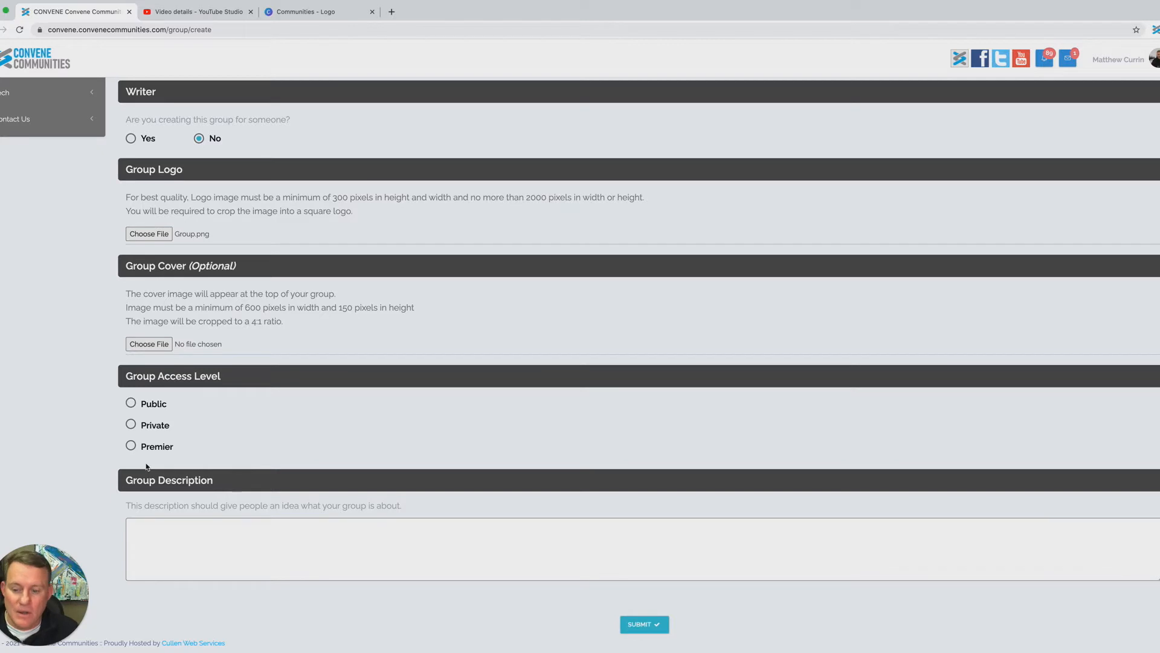
pyautogui.click(131, 447)
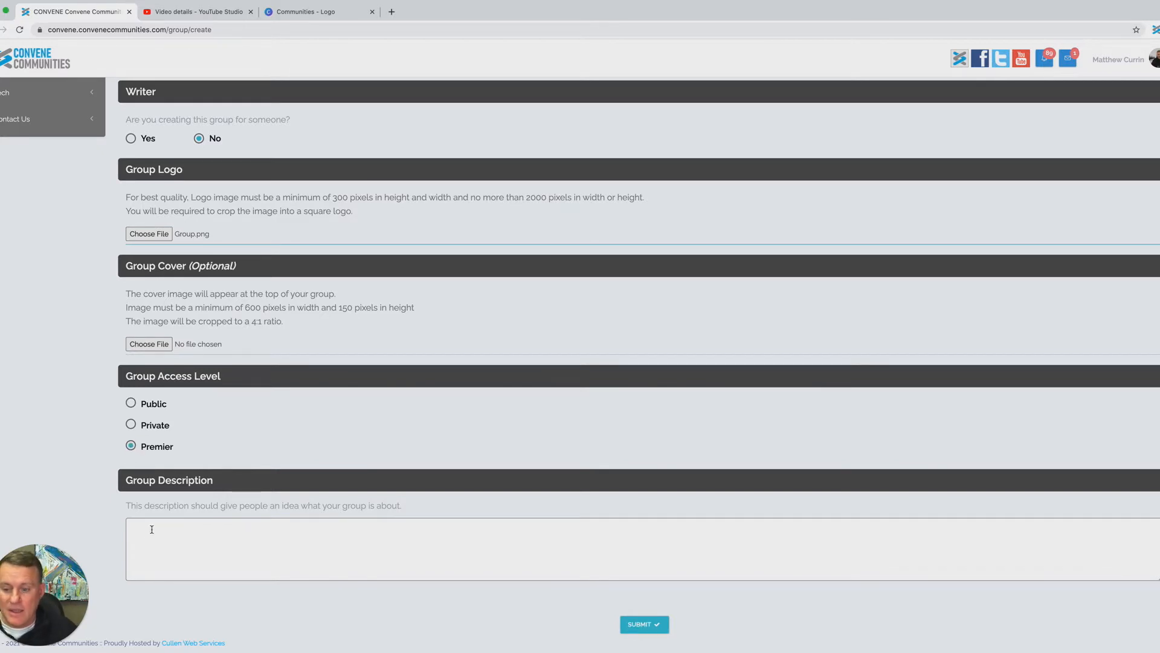
pyautogui.write('Convene Mastermind')
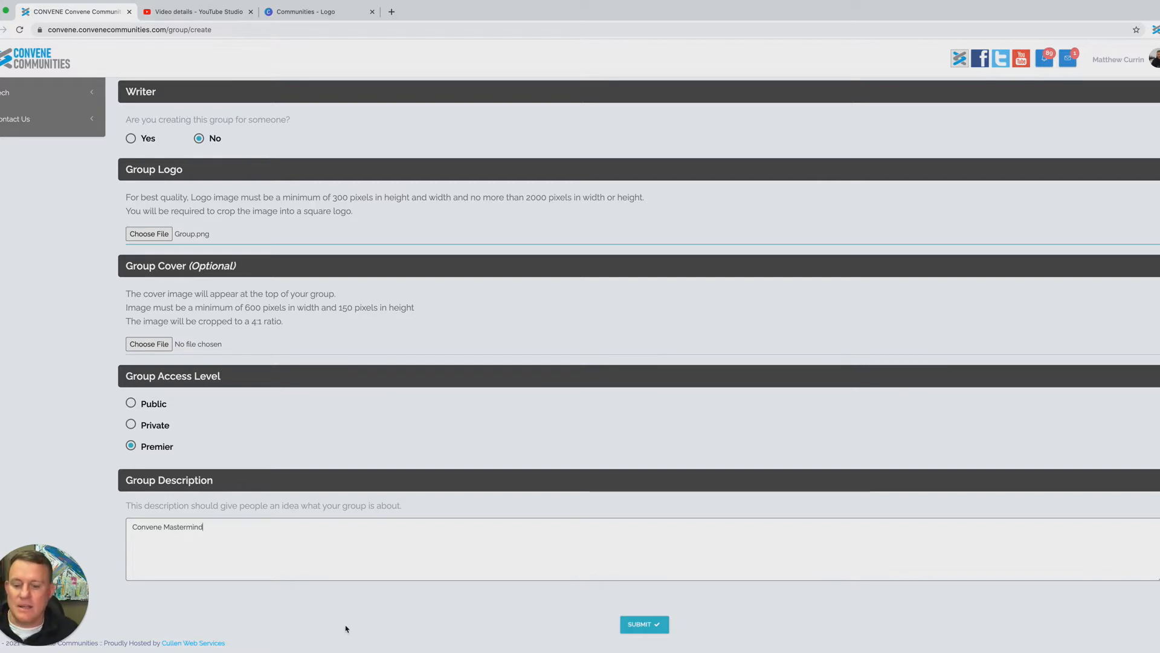
pyautogui.click(645, 629)
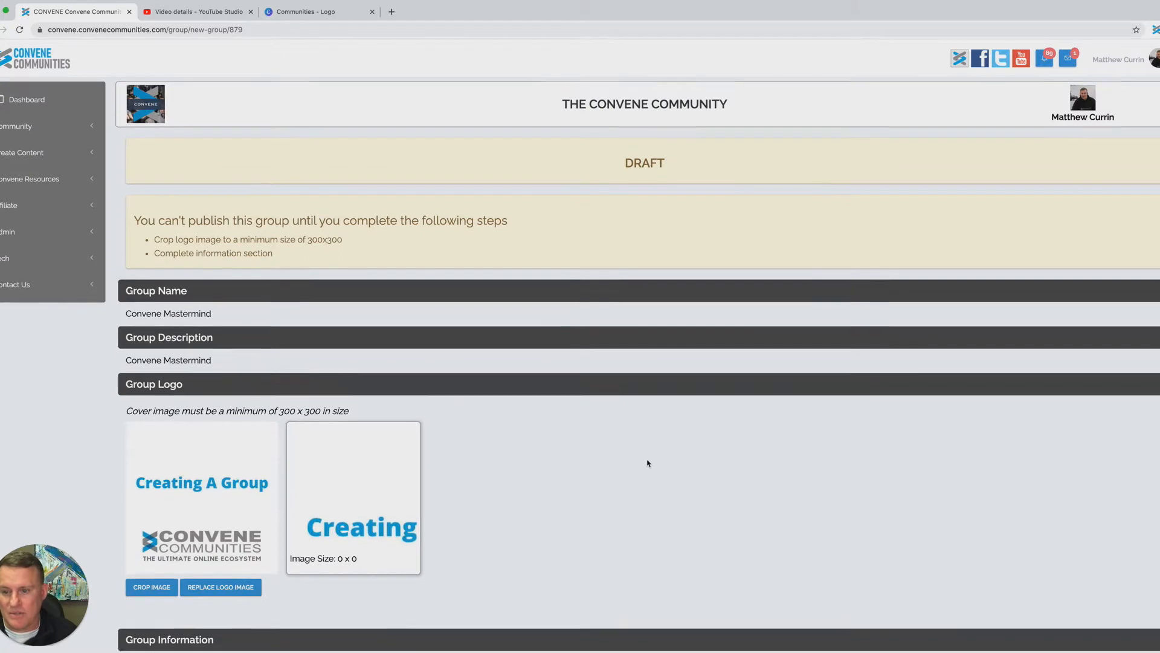
# Crop the group logo to the whole image at 500 x 500
pyautogui.scroll(-1, 647, 463)
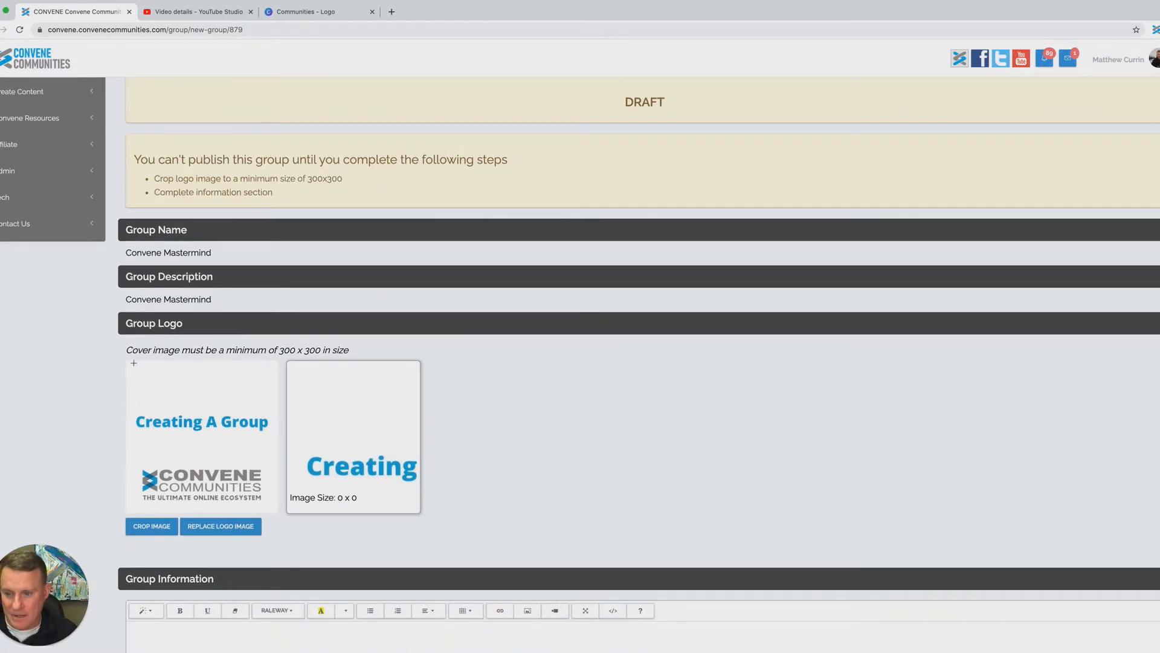
pyautogui.moveTo(125, 359); pyautogui.dragTo(278, 512)
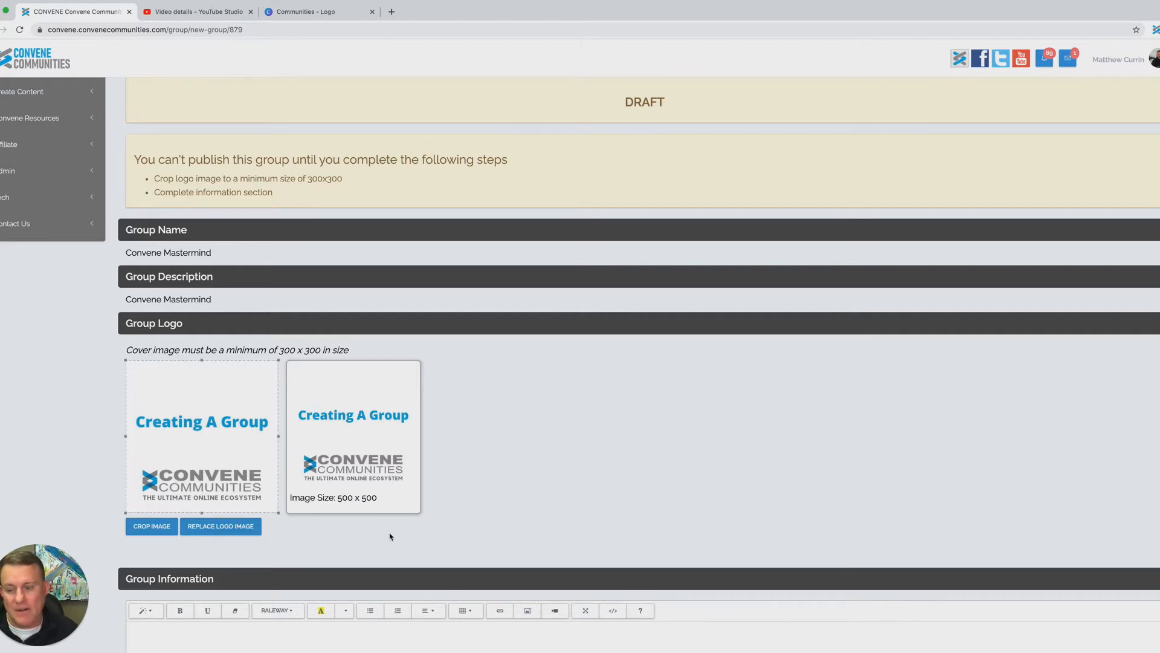
pyautogui.scroll(-3, 393, 537)
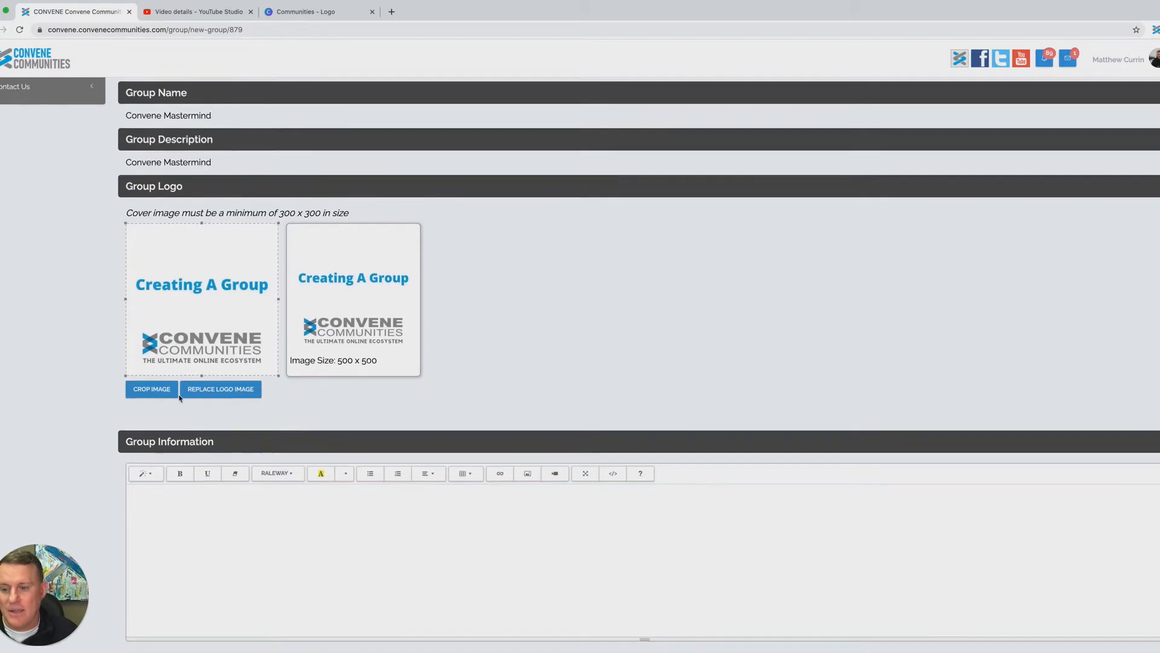
pyautogui.click(150, 390)
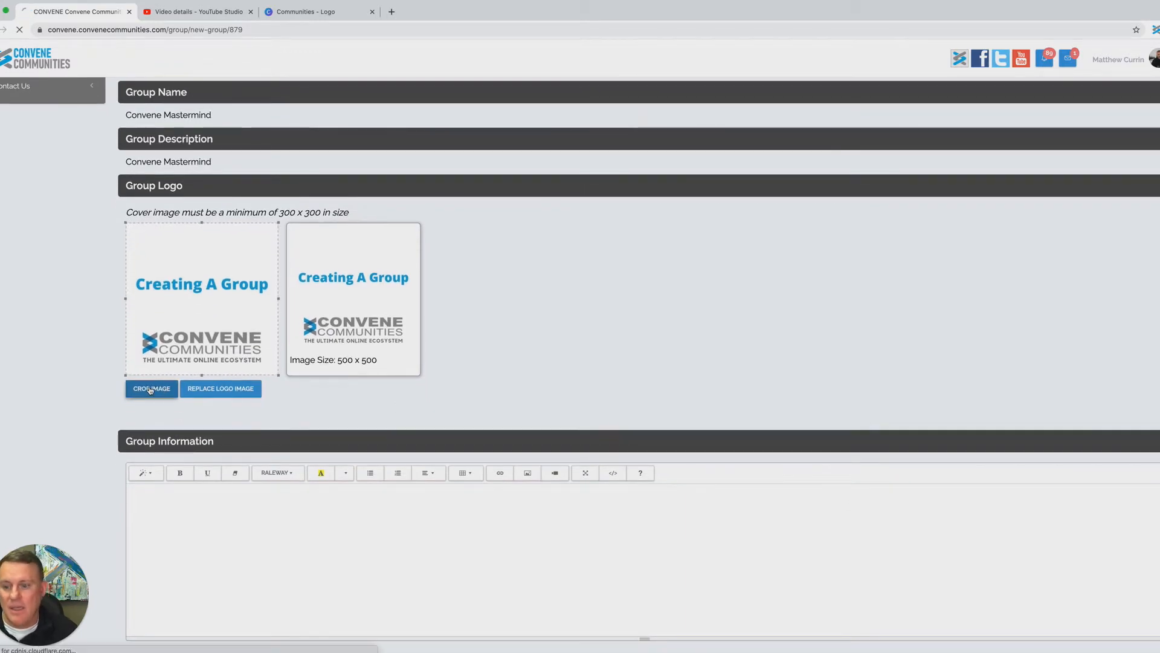
# Copy the link of the "WHAT IS YOUR LEAVE BEHIND?" video from YouTube Studio and return to the draft group page
pyautogui.scroll(-2, 523, 528)
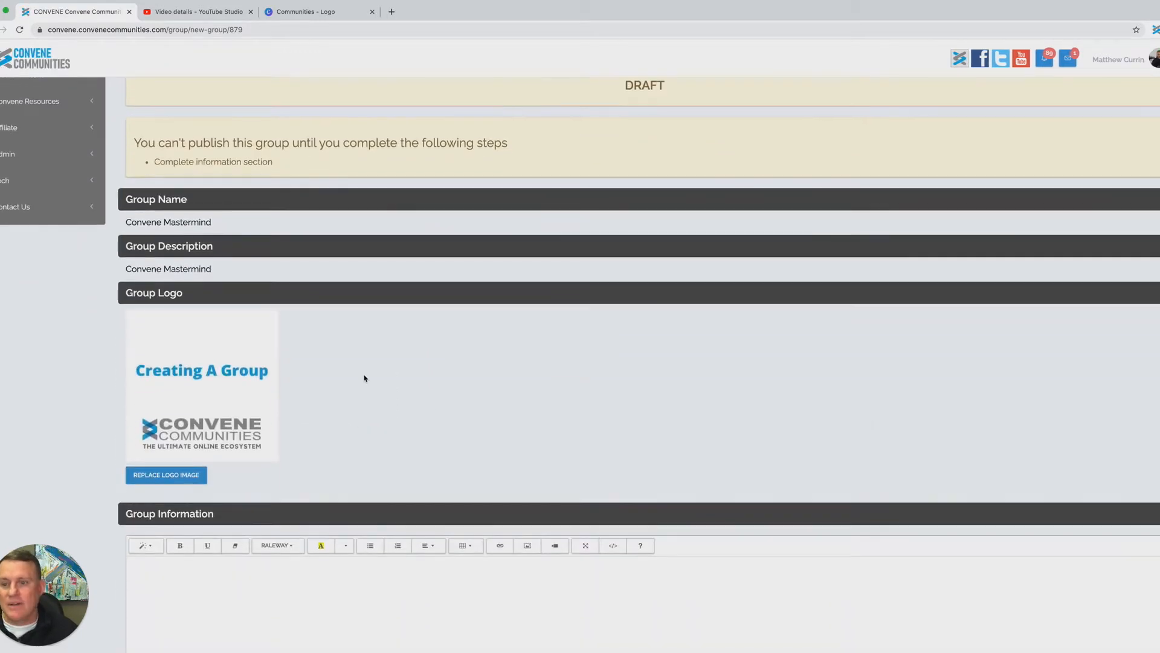
pyautogui.scroll(-5, 387, 535)
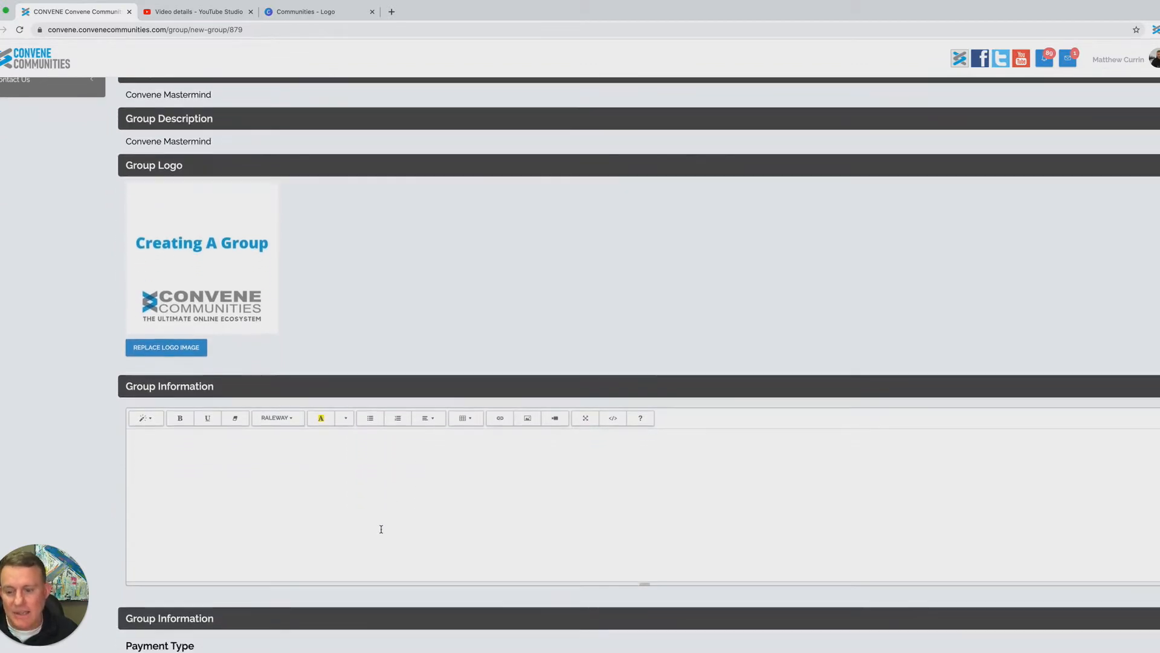
pyautogui.scroll(-1, 381, 529)
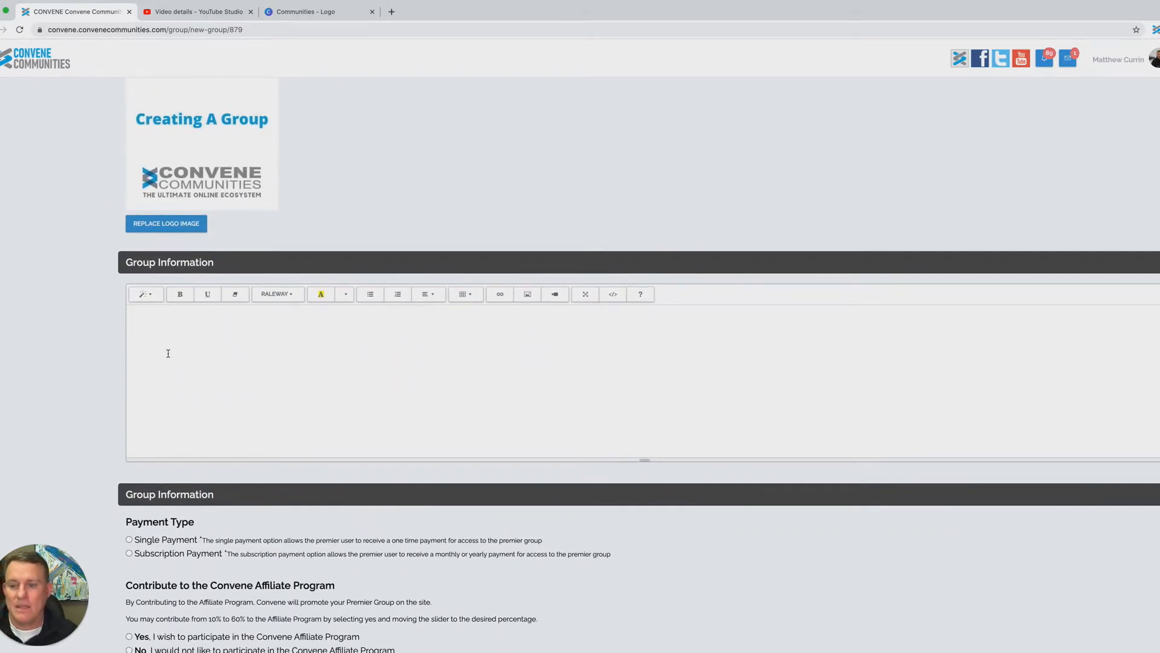
pyautogui.scroll(1, 168, 353)
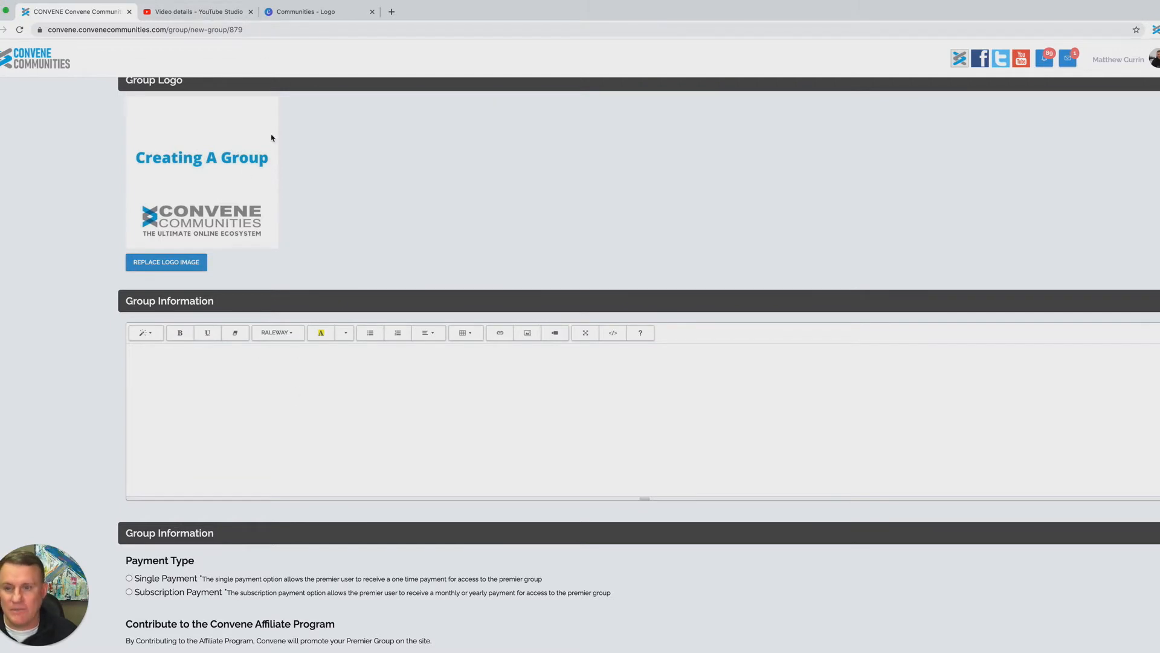
pyautogui.click(204, 12)
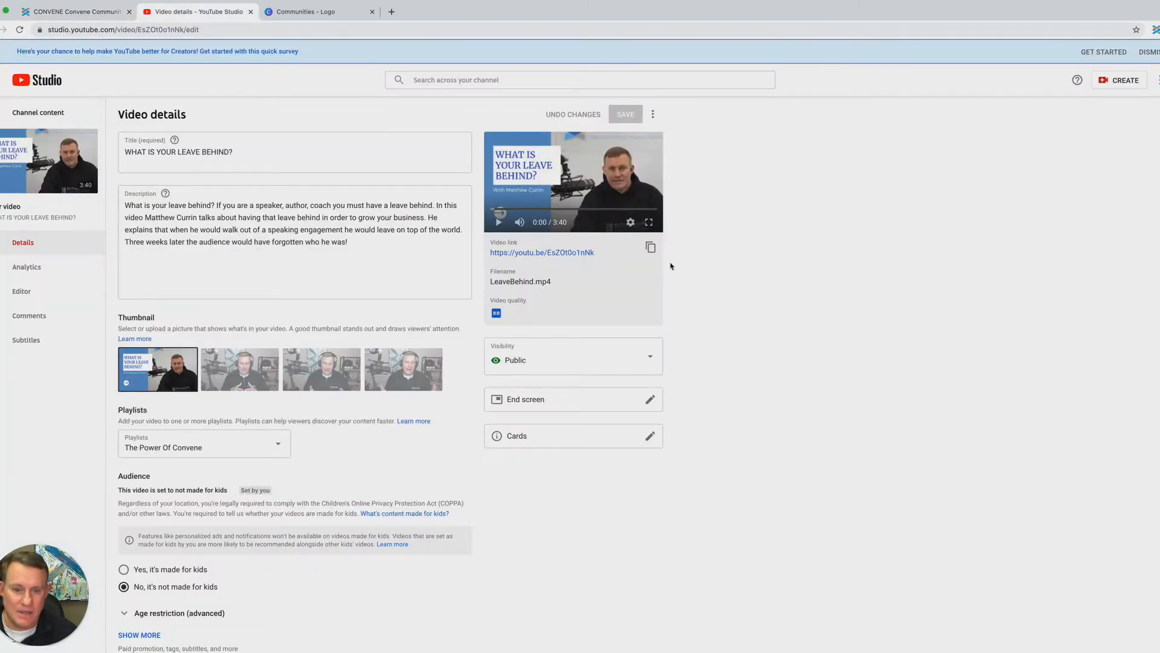
pyautogui.click(652, 251)
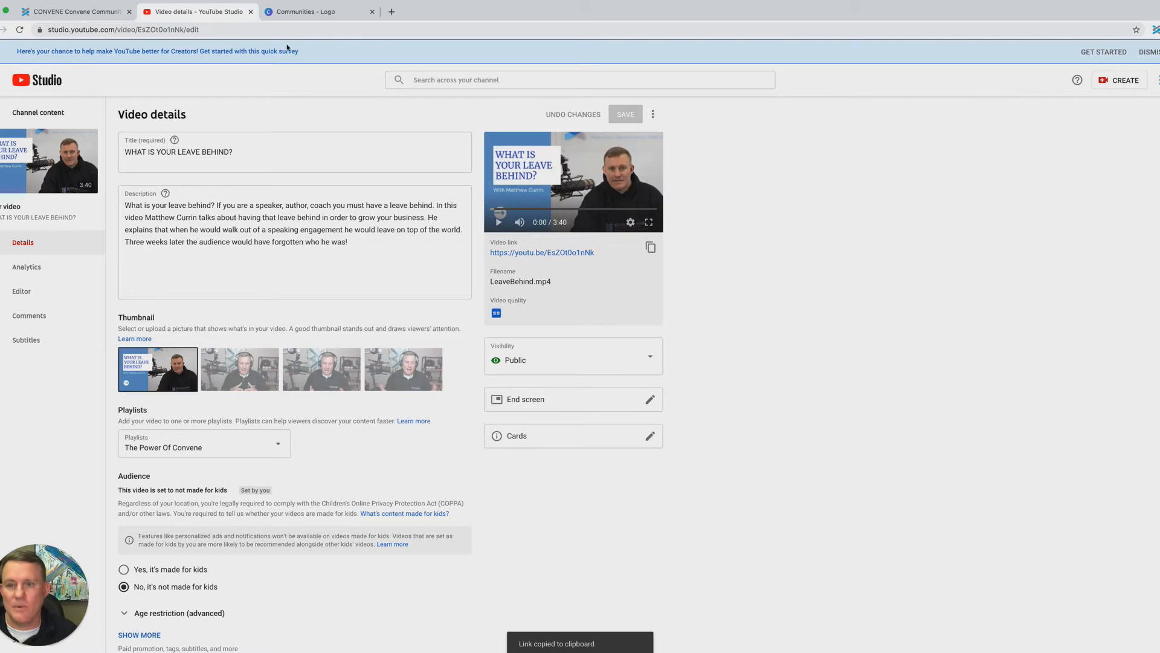
pyautogui.click(91, 12)
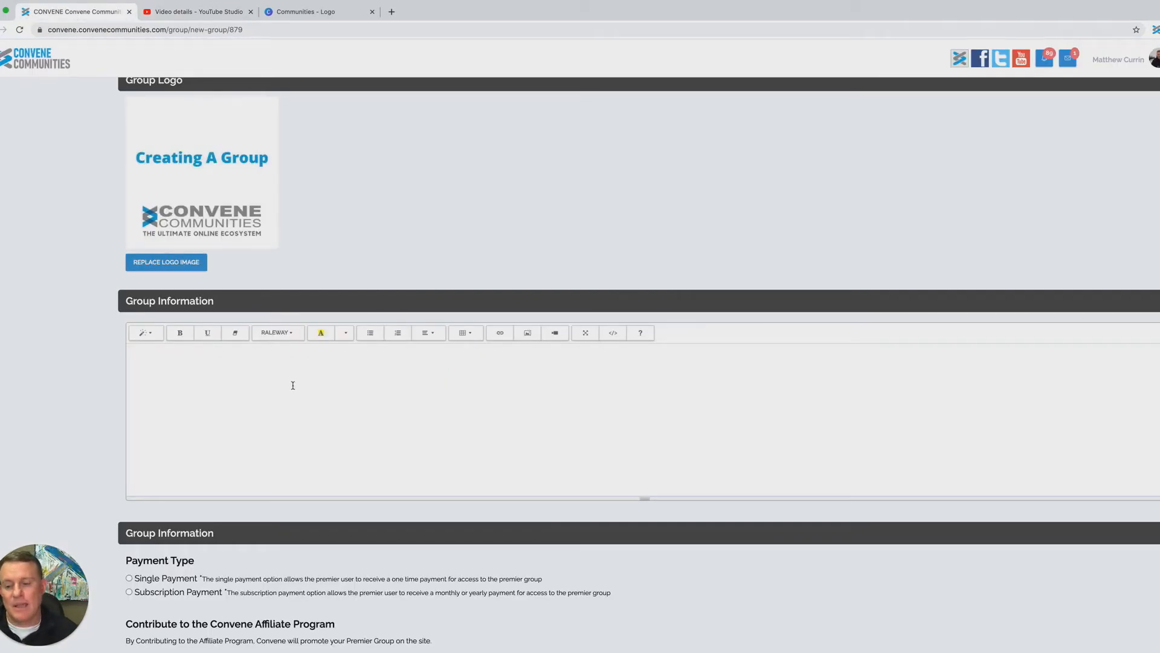
# Insert the video into the Group Information text using the copied YouTube link
pyautogui.click(211, 371)
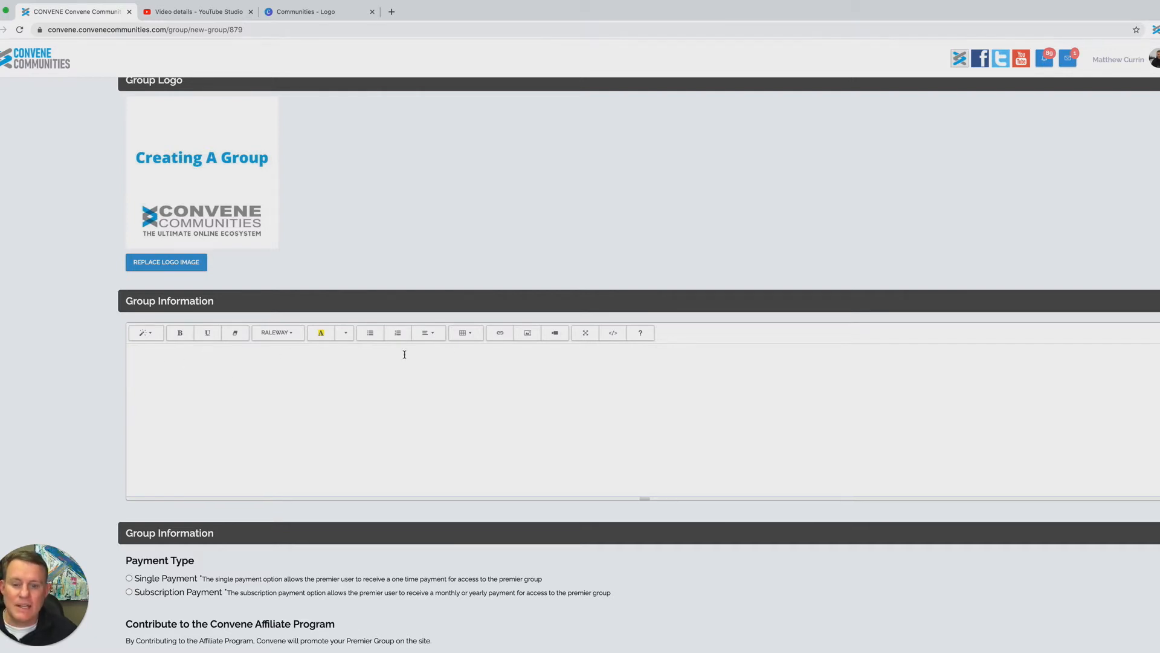
pyautogui.click(555, 334)
pyautogui.click(482, 181)
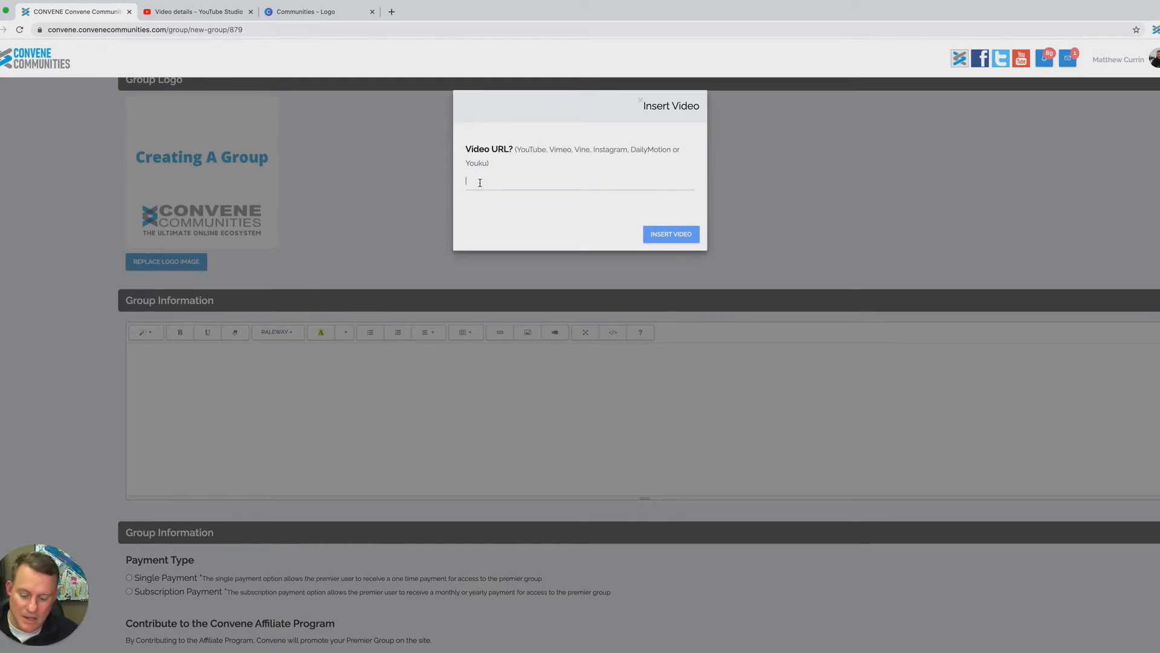
pyautogui.press('super+v')
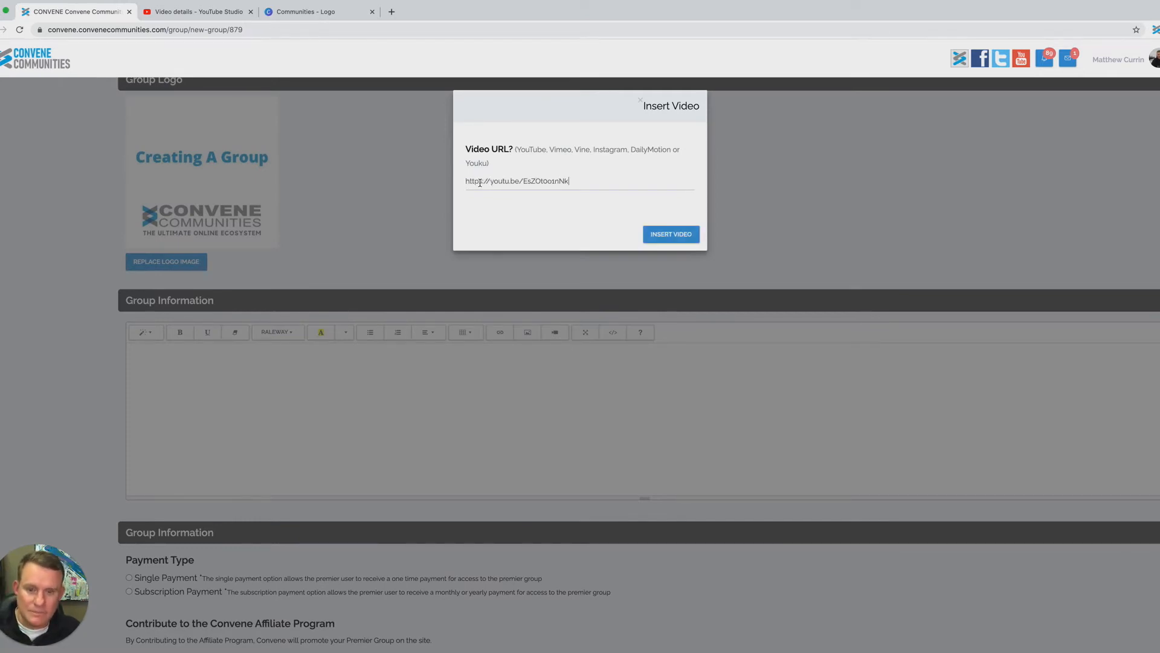
pyautogui.click(682, 237)
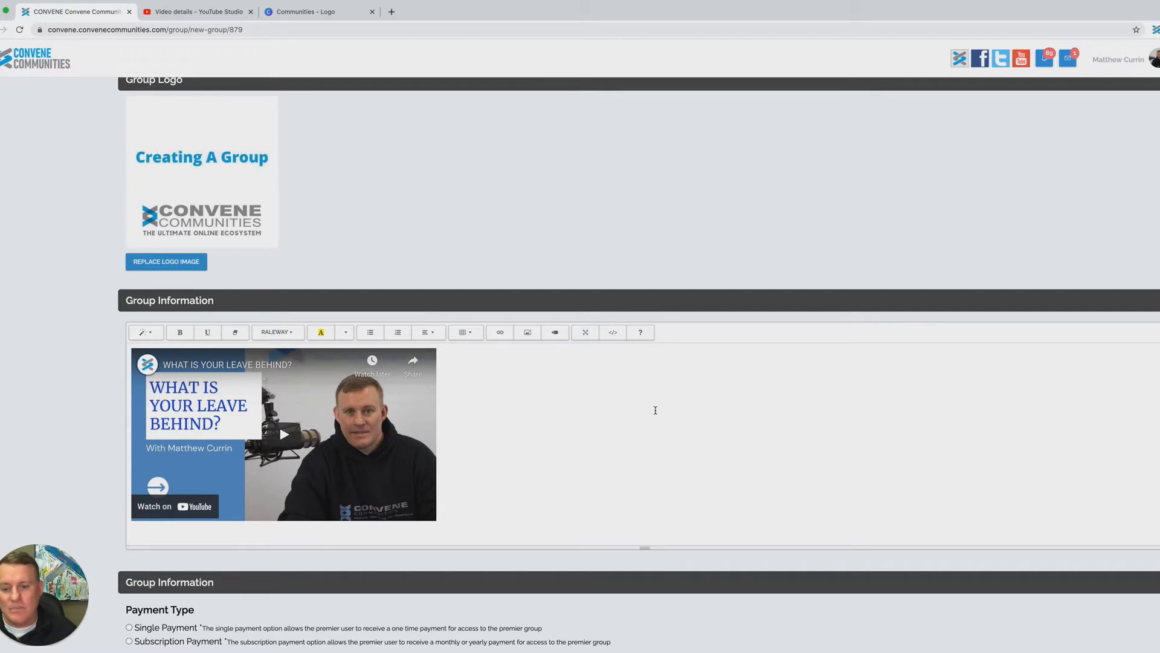
# Set the premier group's payment type to Subscription Payment
pyautogui.scroll(-2, 655, 410)
pyautogui.scroll(-1, 655, 410)
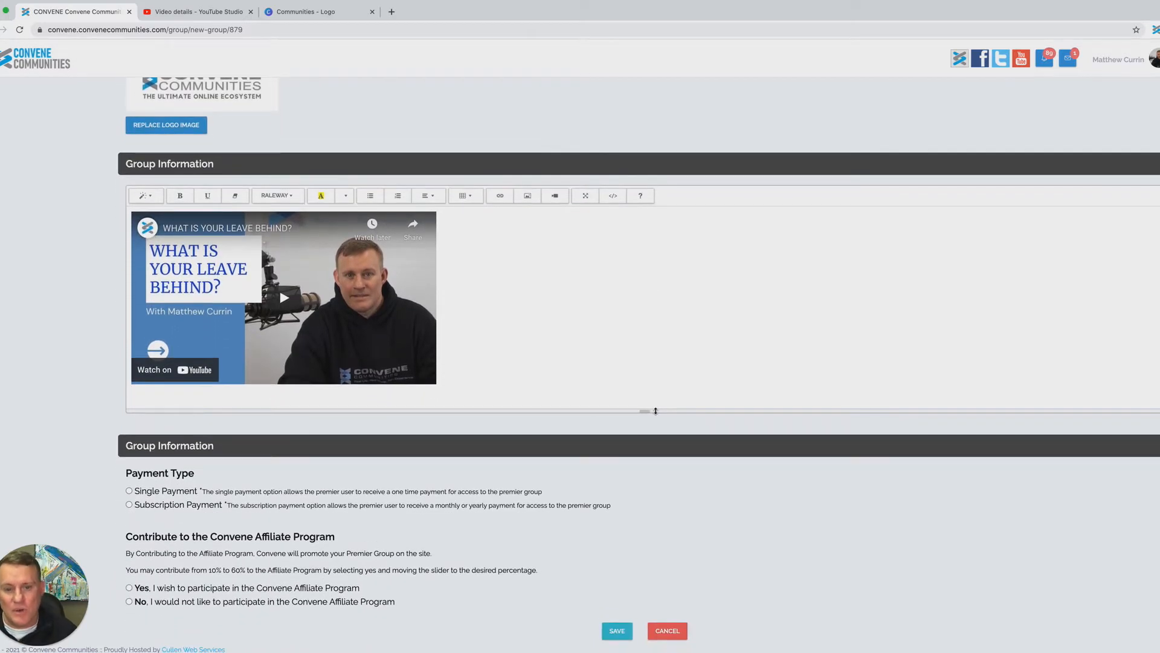
pyautogui.scroll(-1, 656, 411)
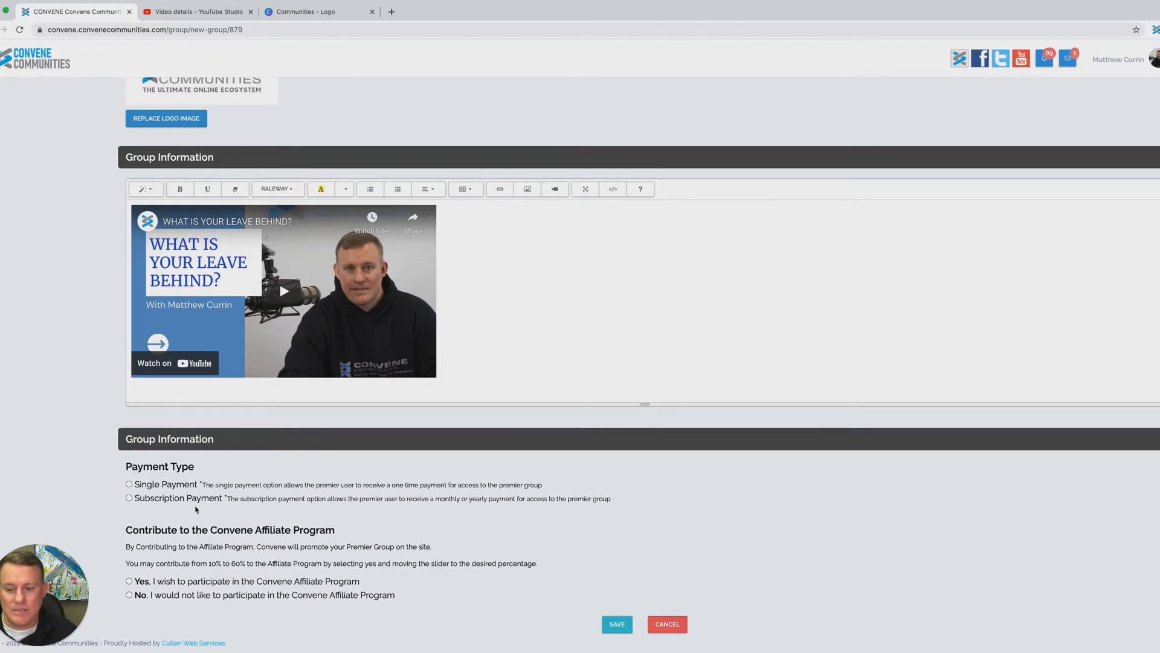
pyautogui.click(129, 498)
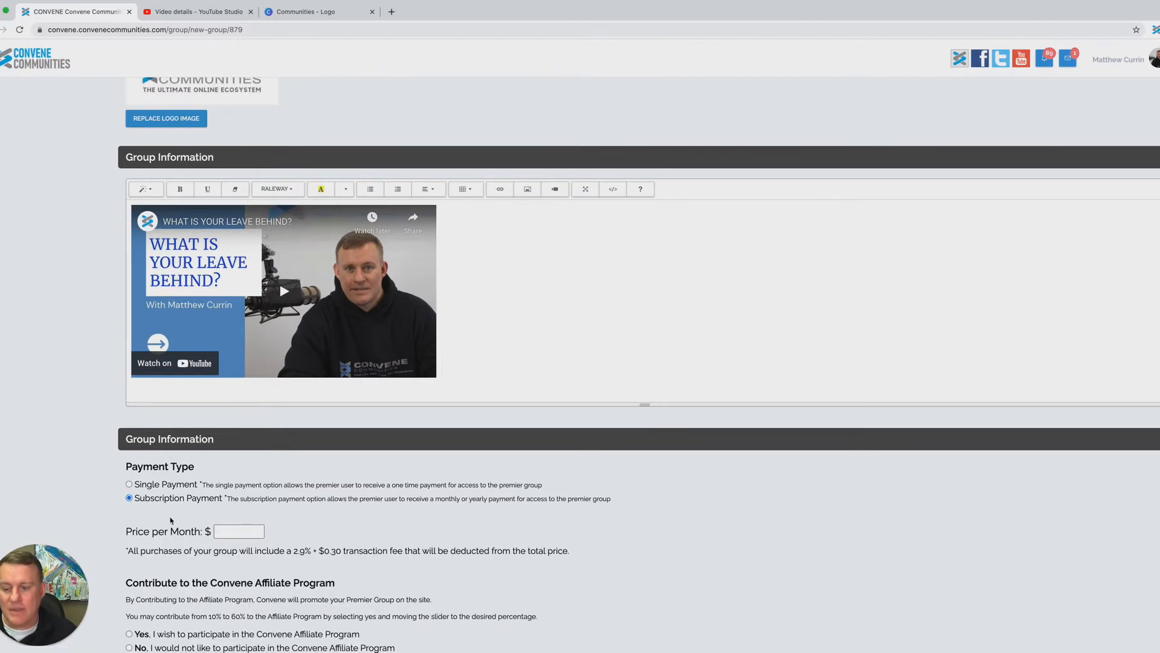
# Set the premier group's subscription price to $97 per month
pyautogui.click(228, 534)
pyautogui.write('97')
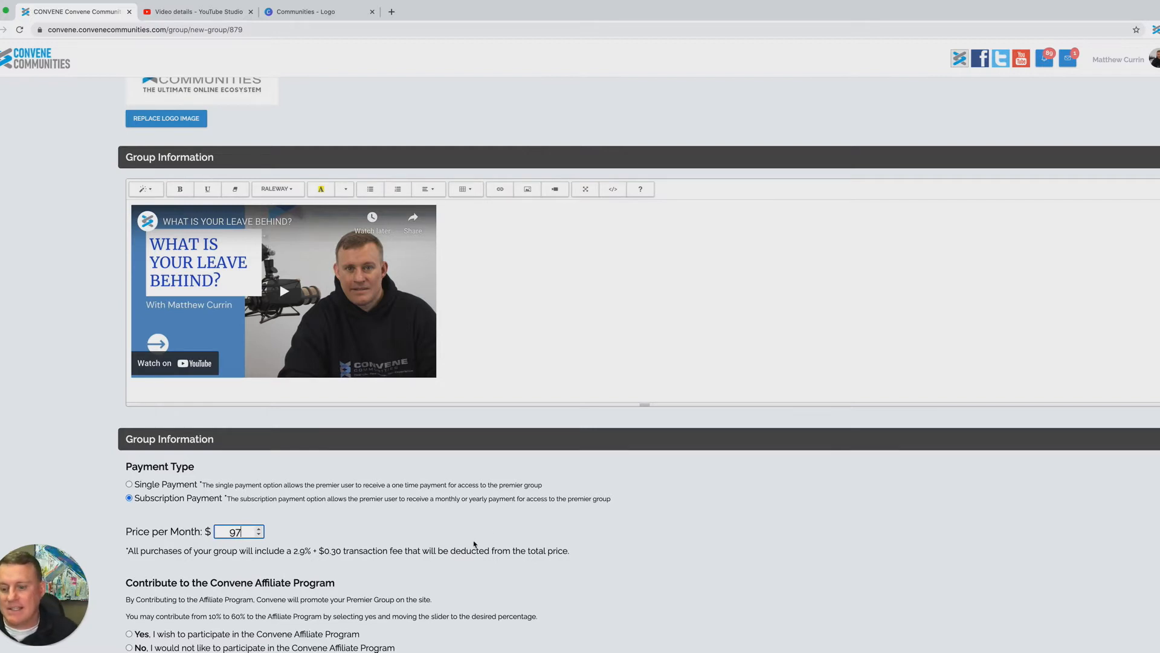
# Opt the group into the Convene Affiliate Program and set the affiliate percentage to 60%
pyautogui.scroll(-2, 543, 586)
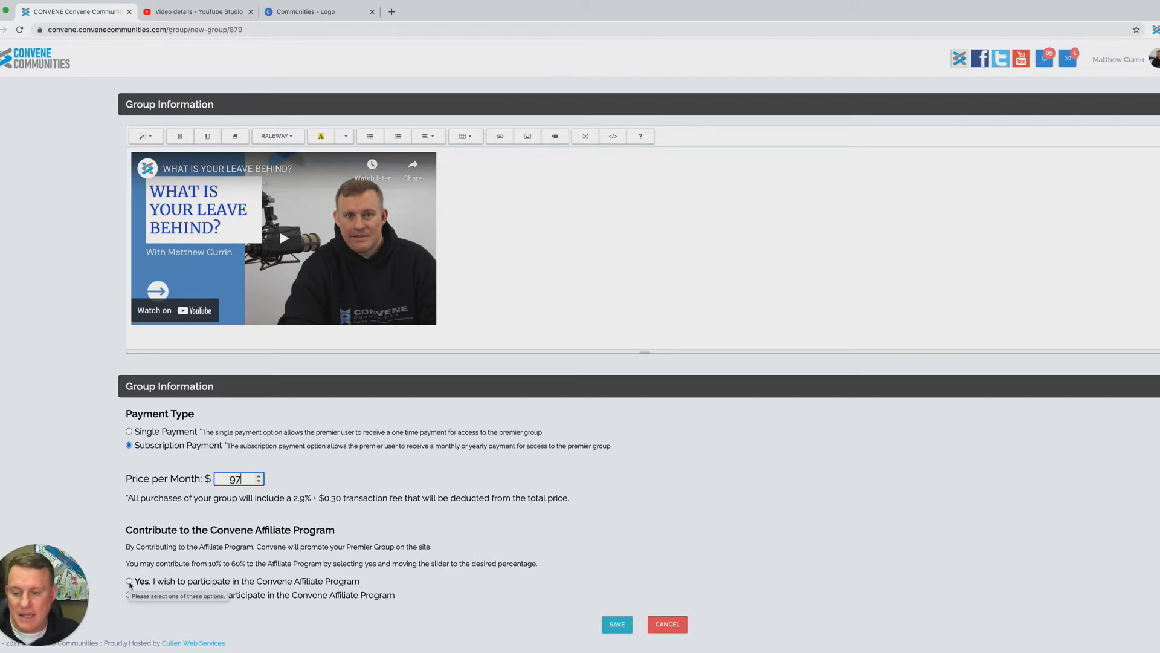
pyautogui.click(129, 582)
pyautogui.scroll(-2, 134, 601)
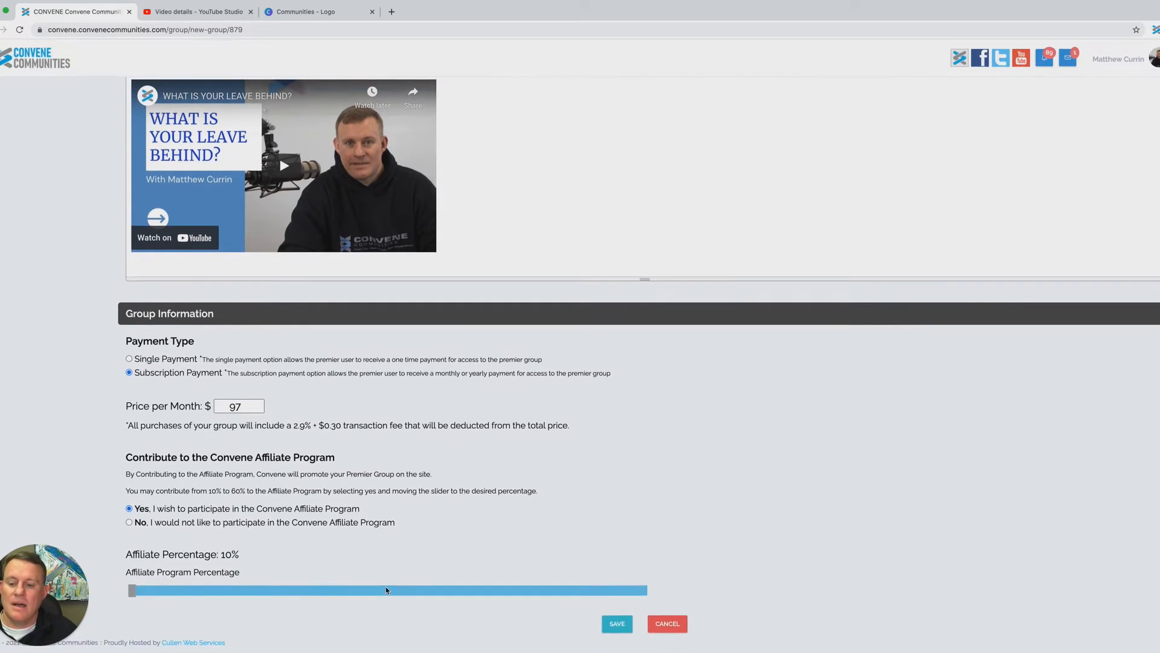
pyautogui.moveTo(134, 601); pyautogui.dragTo(679, 621)
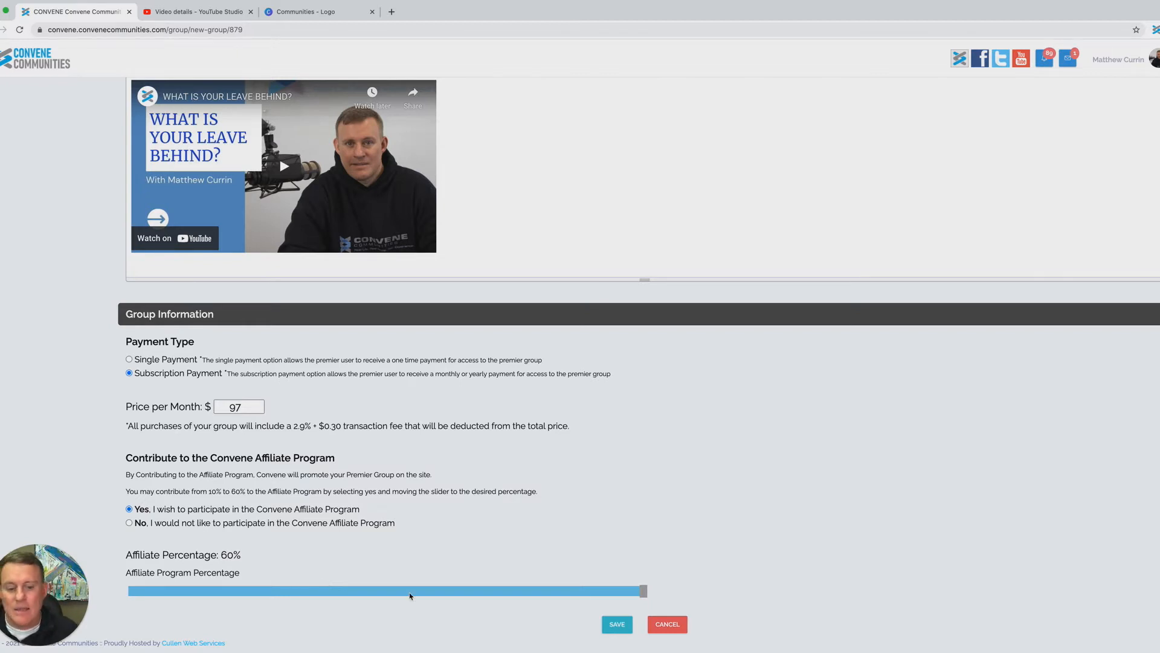
pyautogui.moveTo(645, 591)
pyautogui.mouseDown()
pyautogui.moveTo(118, 596)
pyautogui.moveTo(660, 603)
pyautogui.mouseUp()
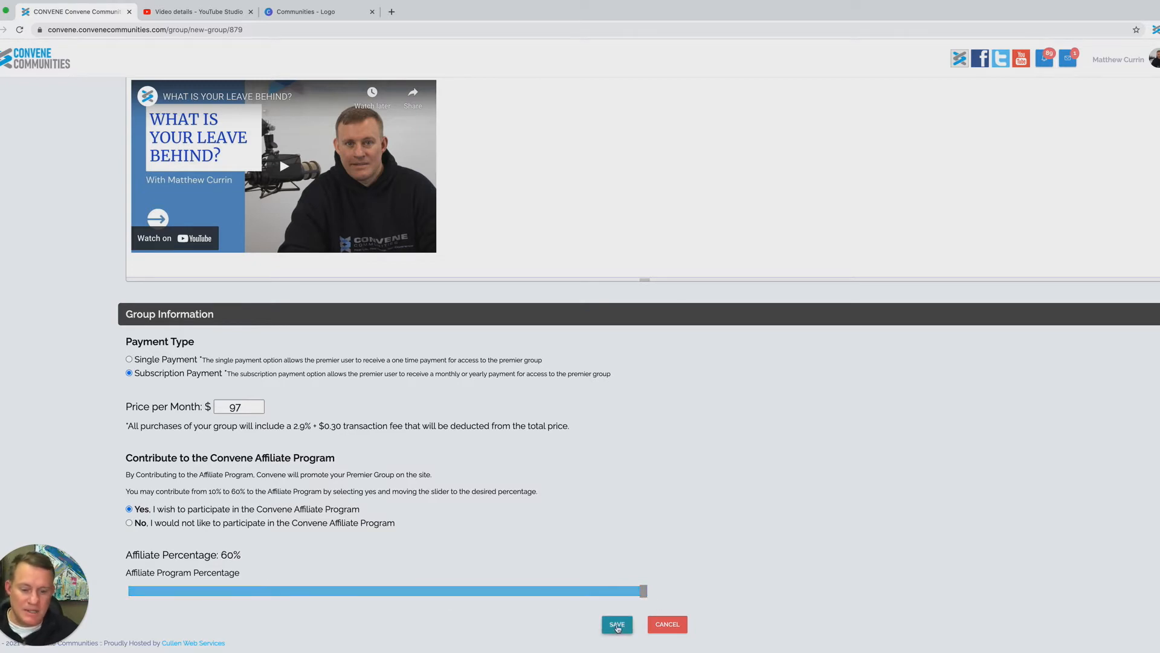
# Save the group's settings and publish the group
pyautogui.click(617, 626)
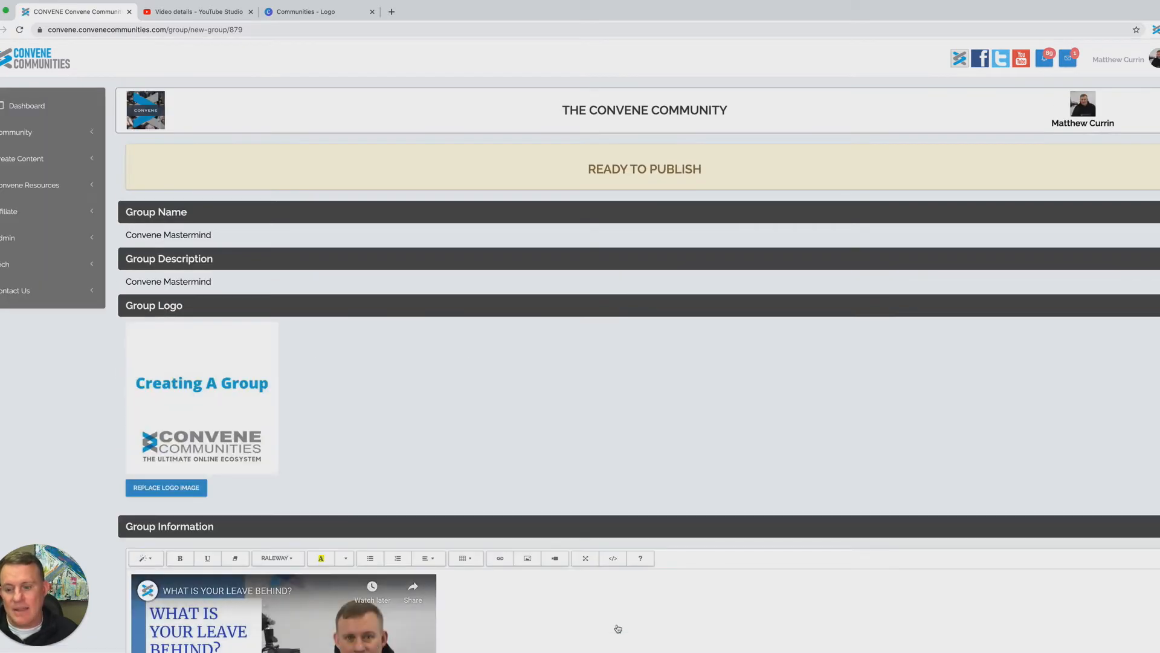
pyautogui.scroll(-8, 660, 394)
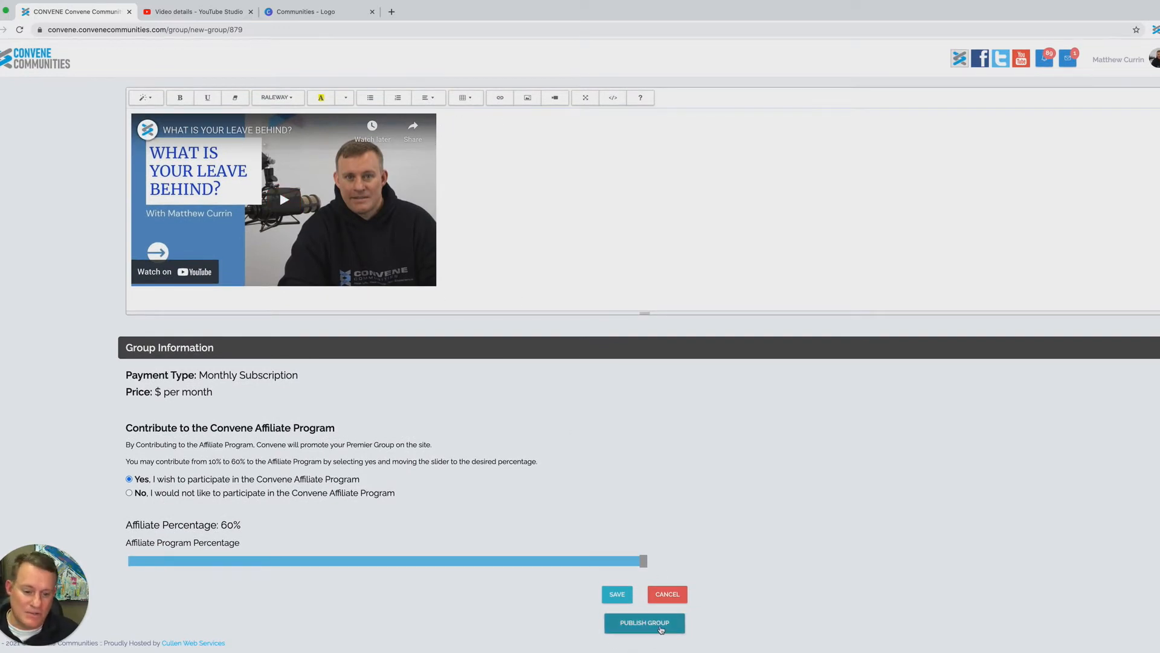
pyautogui.click(658, 625)
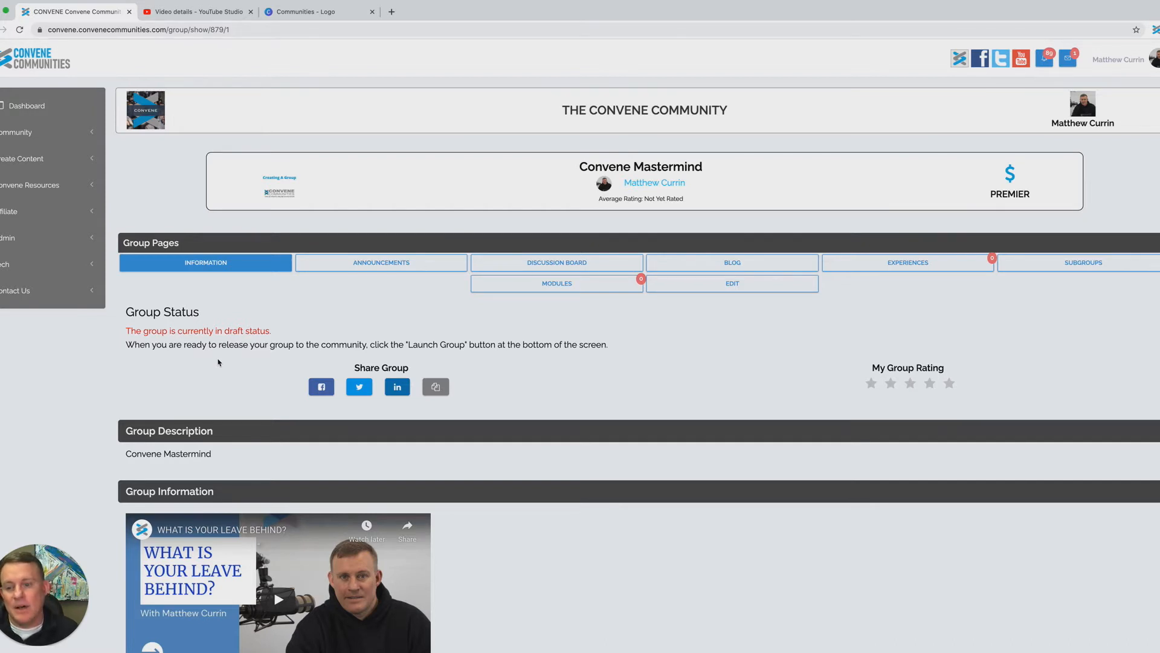
# Examine the Convene Mastermind Information page, including its status, description, video, documents and approval options
pyautogui.scroll(-3, 219, 362)
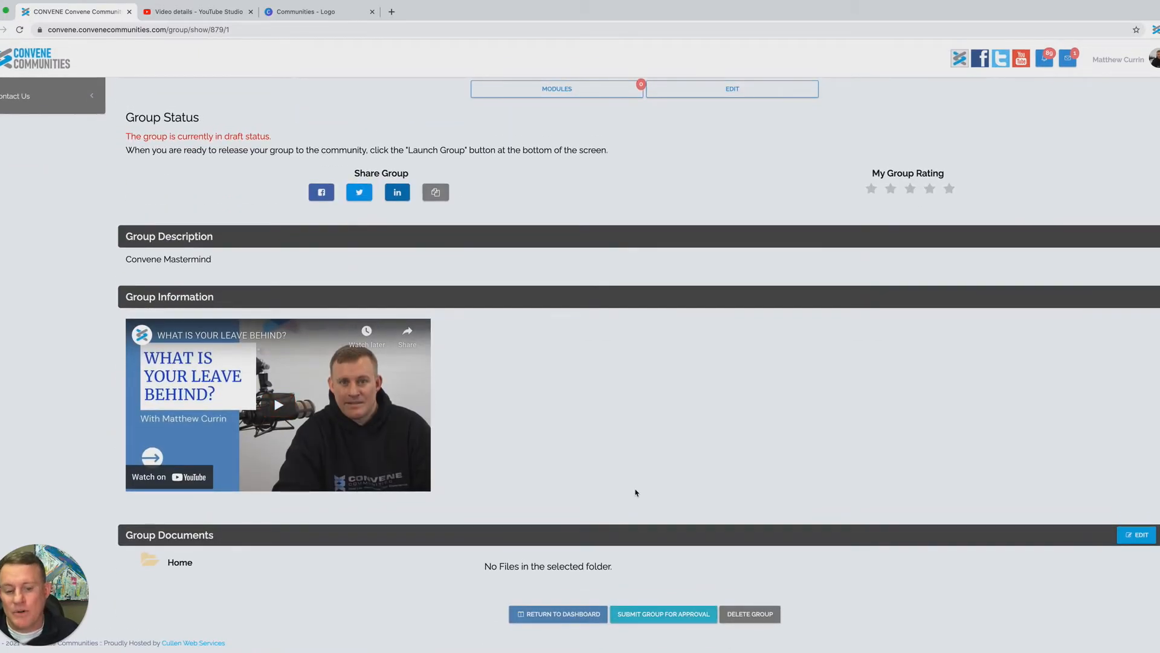
pyautogui.scroll(3, 618, 468)
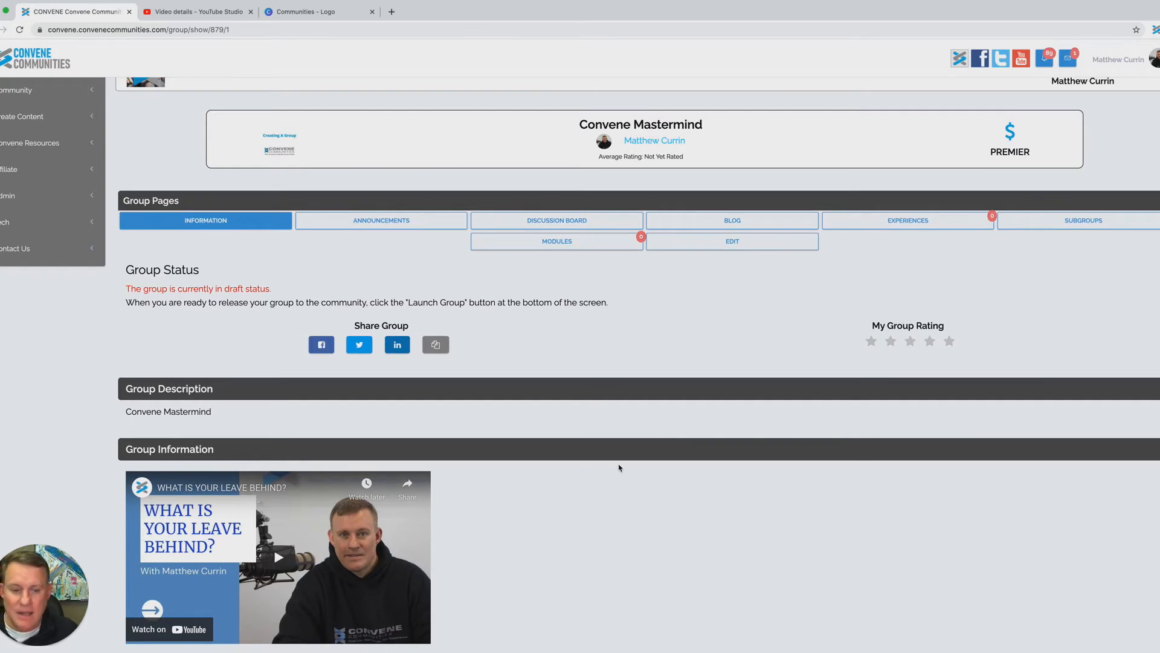
pyautogui.scroll(-3, 619, 468)
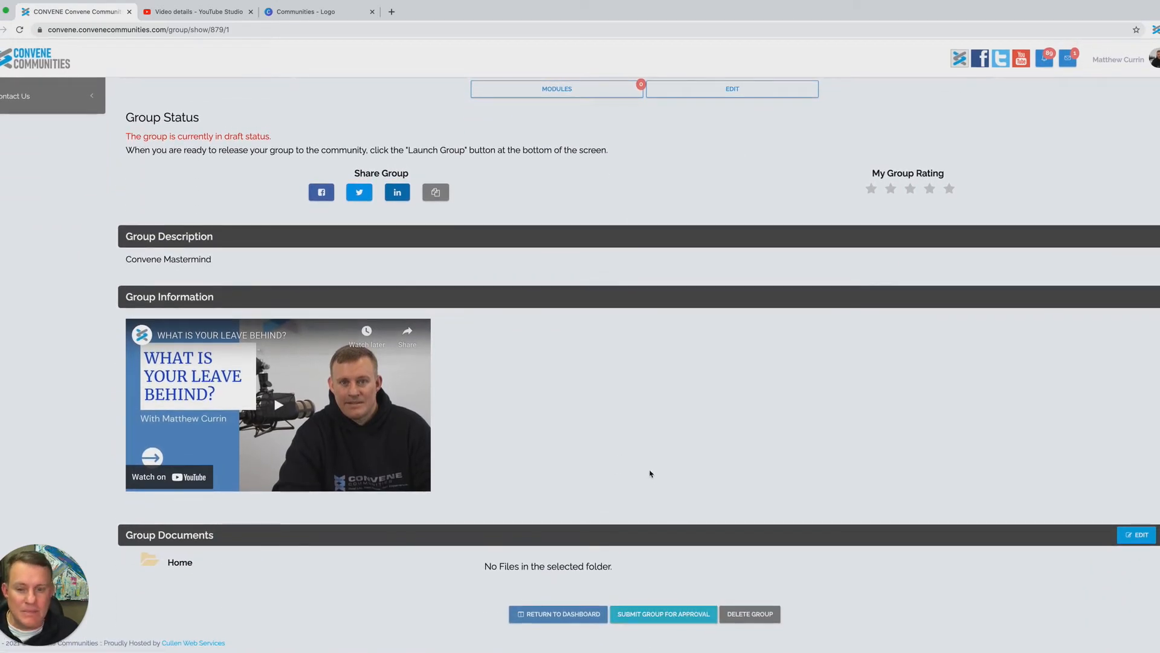
pyautogui.scroll(3, 652, 474)
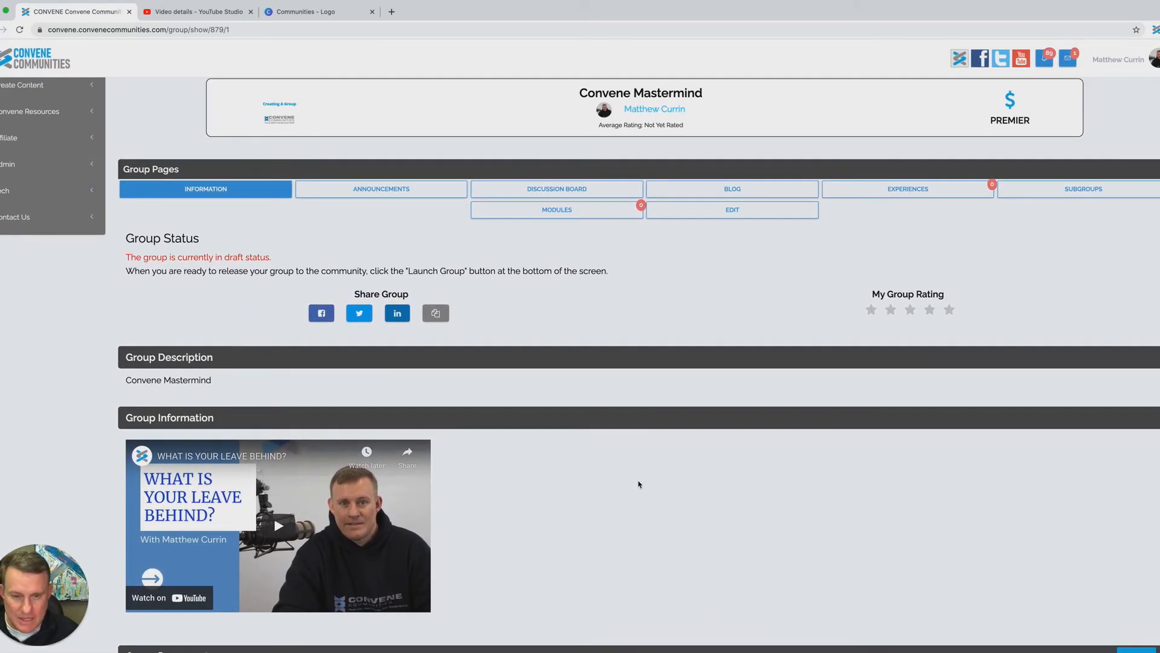
pyautogui.scroll(2, 634, 477)
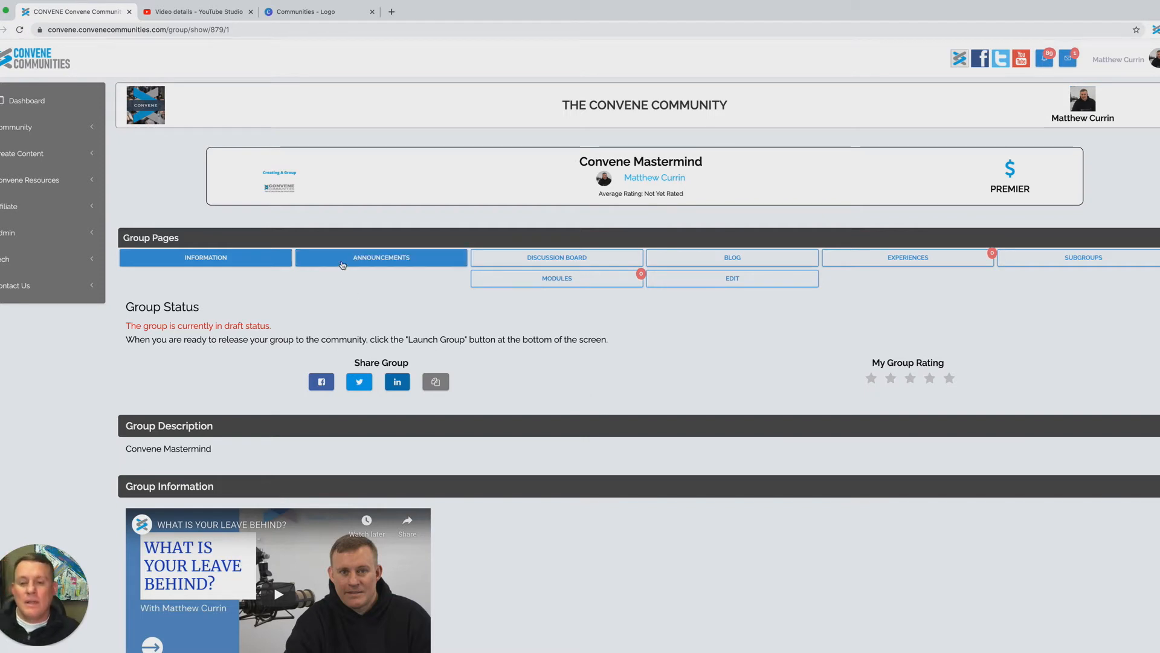
# Post a new group announcement containing the "WHAT IS YOUR LEAVE BEHIND?" video, using its copied YouTube link
pyautogui.click(370, 259)
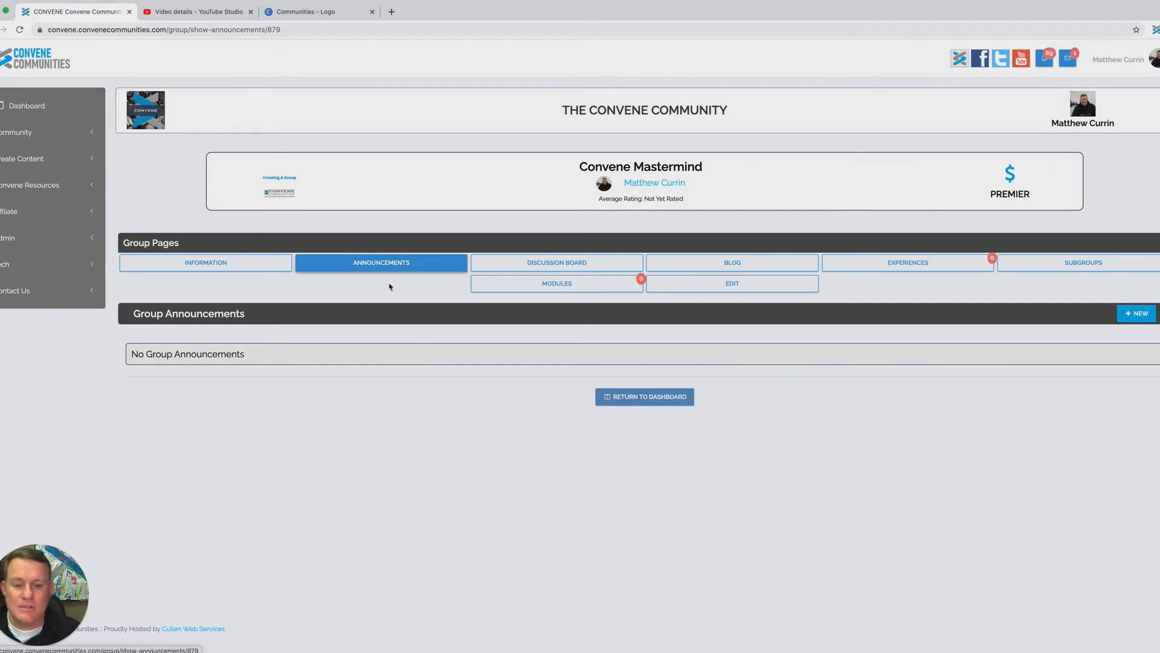
pyautogui.click(1136, 313)
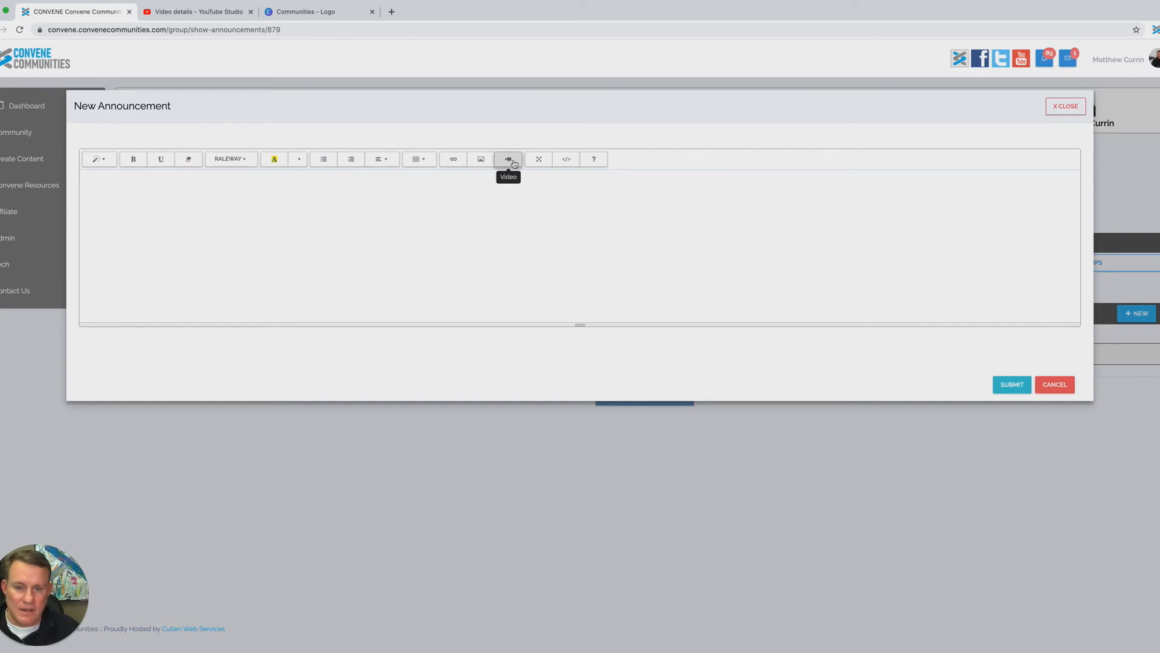
pyautogui.click(514, 163)
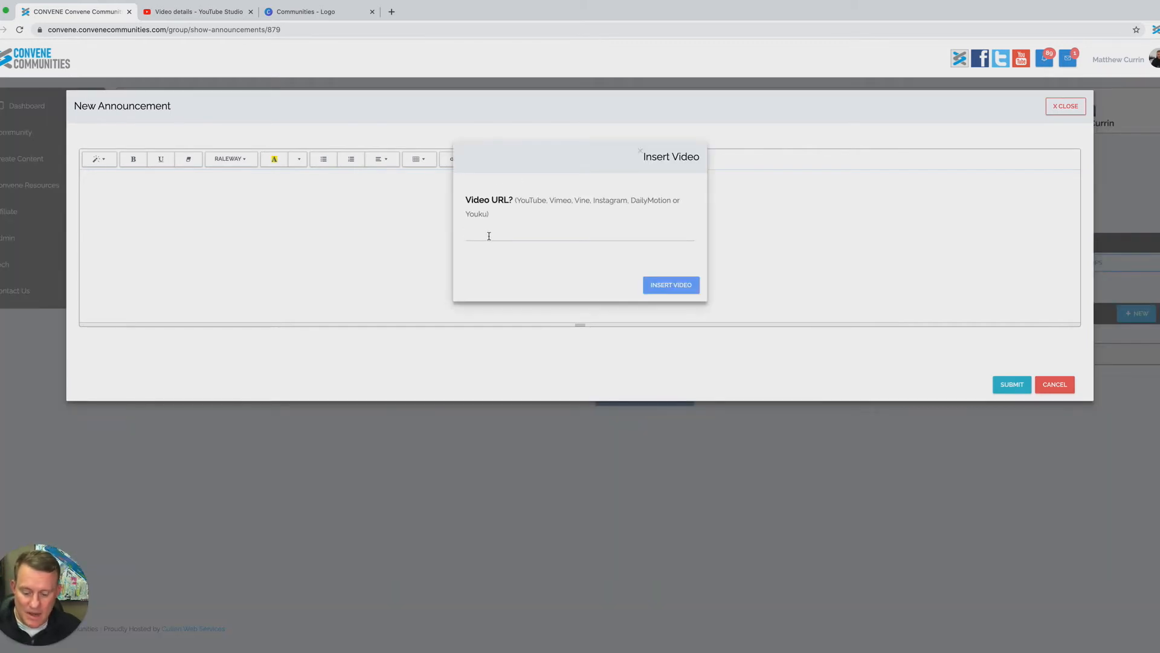
pyautogui.write('https://youtu.be/EsZOtoo1nNk')
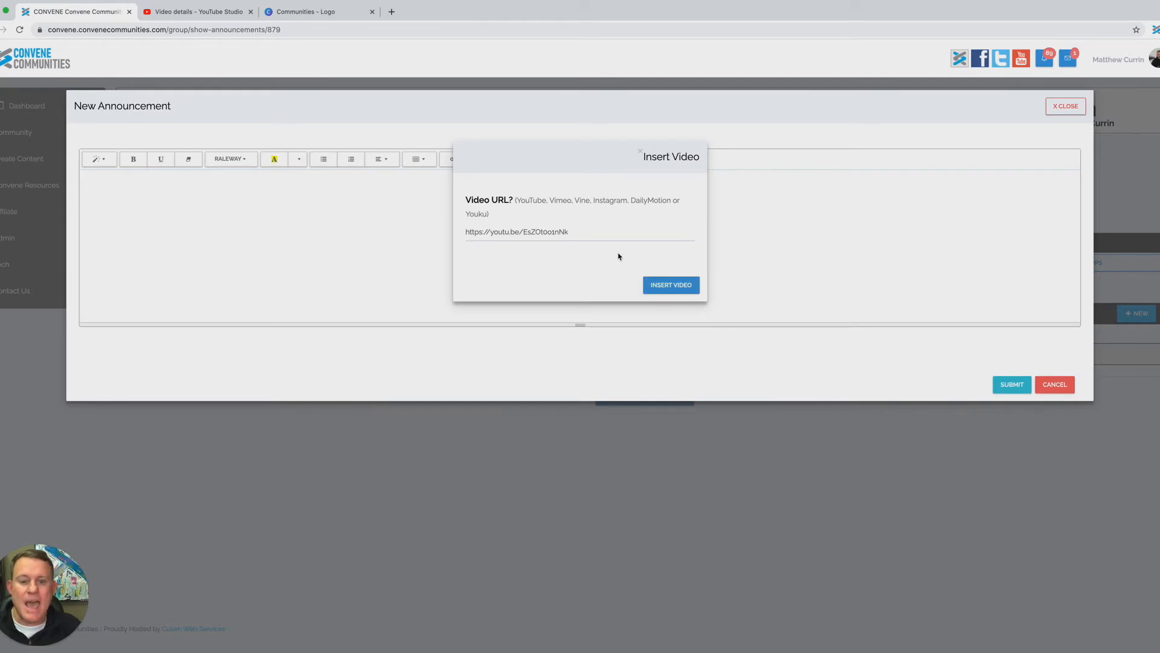
pyautogui.click(679, 289)
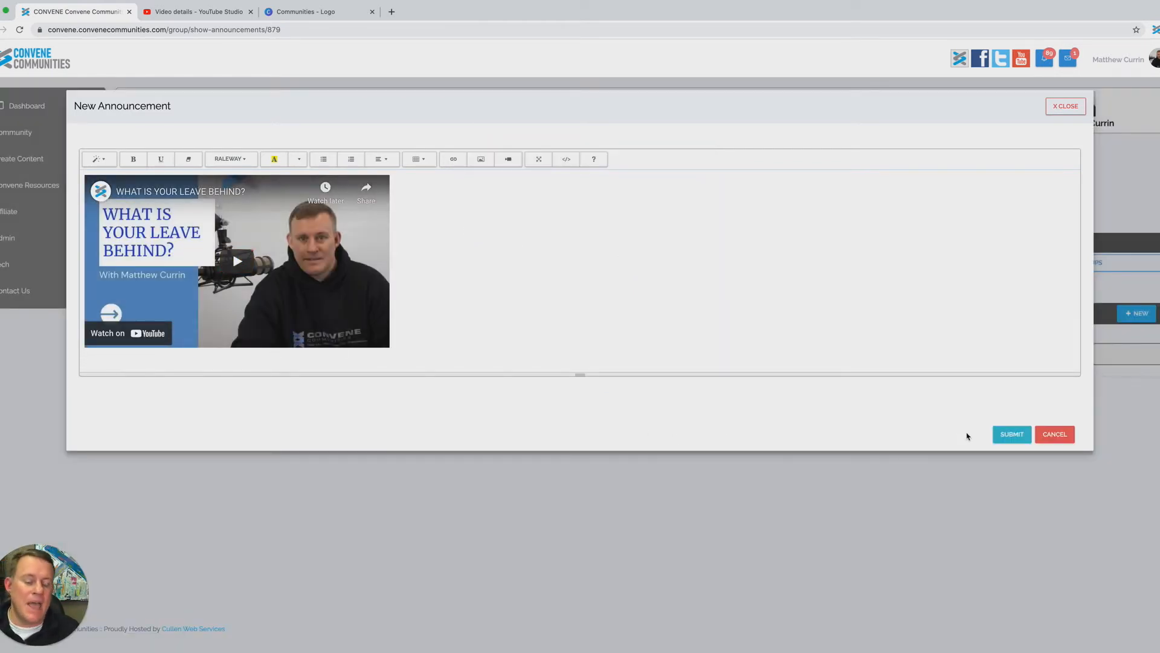
pyautogui.click(1012, 435)
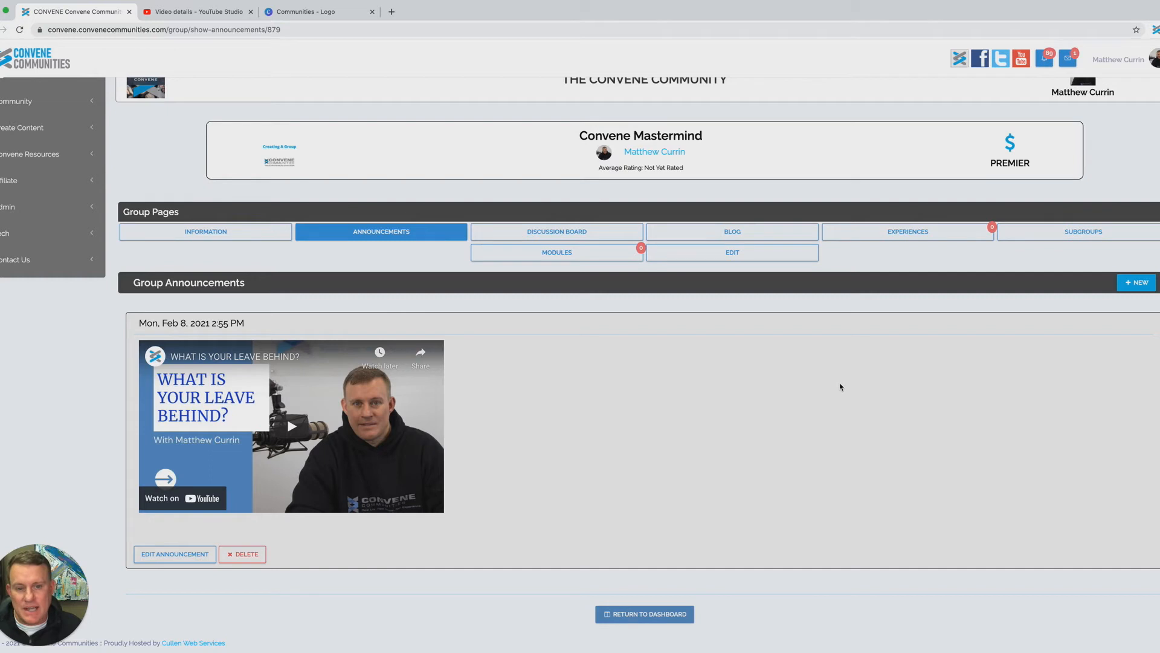
# Start a new topic on the group's discussion board and insert the Convene Communites Mastermind image from the Desktop into its text
pyautogui.click(558, 233)
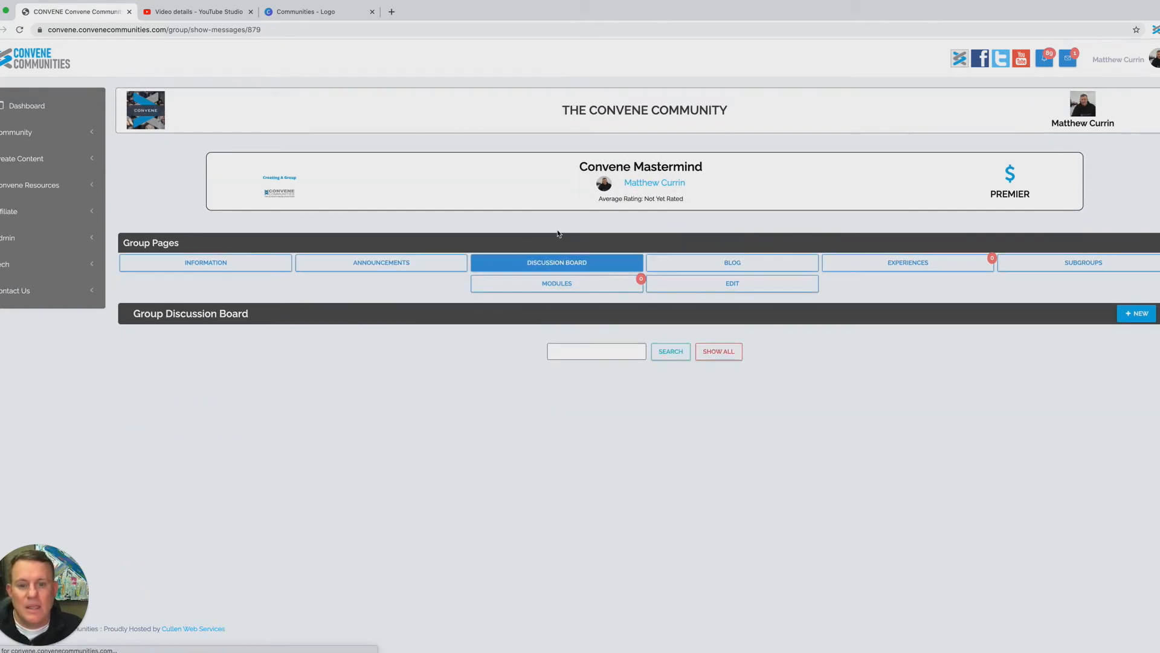
pyautogui.click(1136, 314)
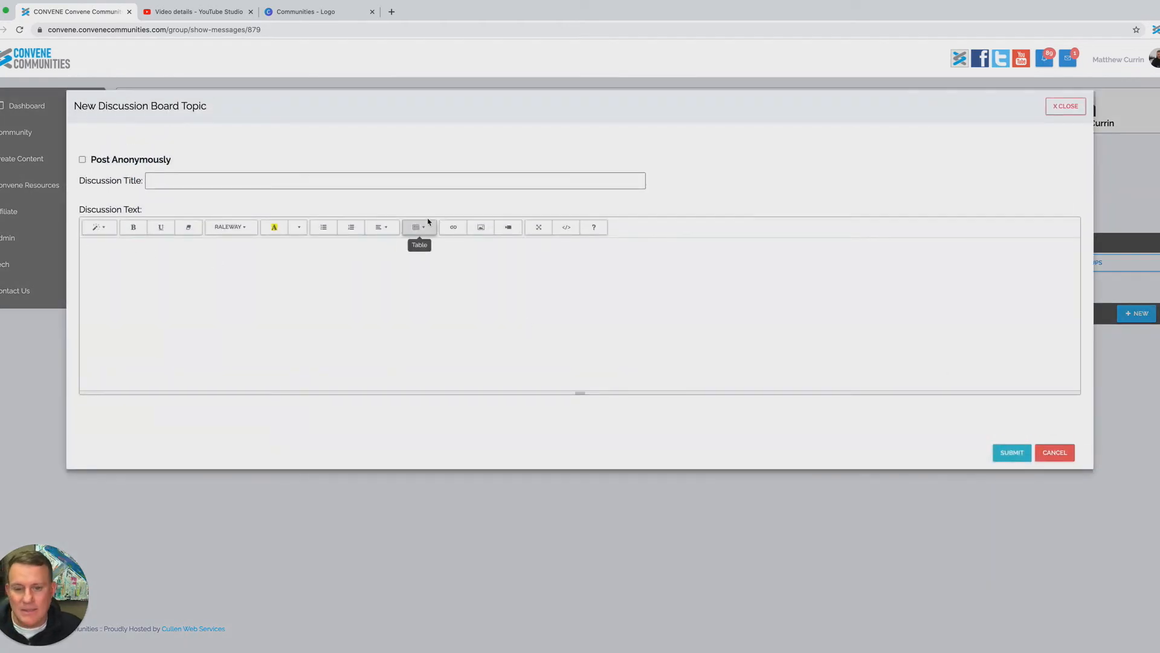
pyautogui.click(483, 232)
pyautogui.click(487, 220)
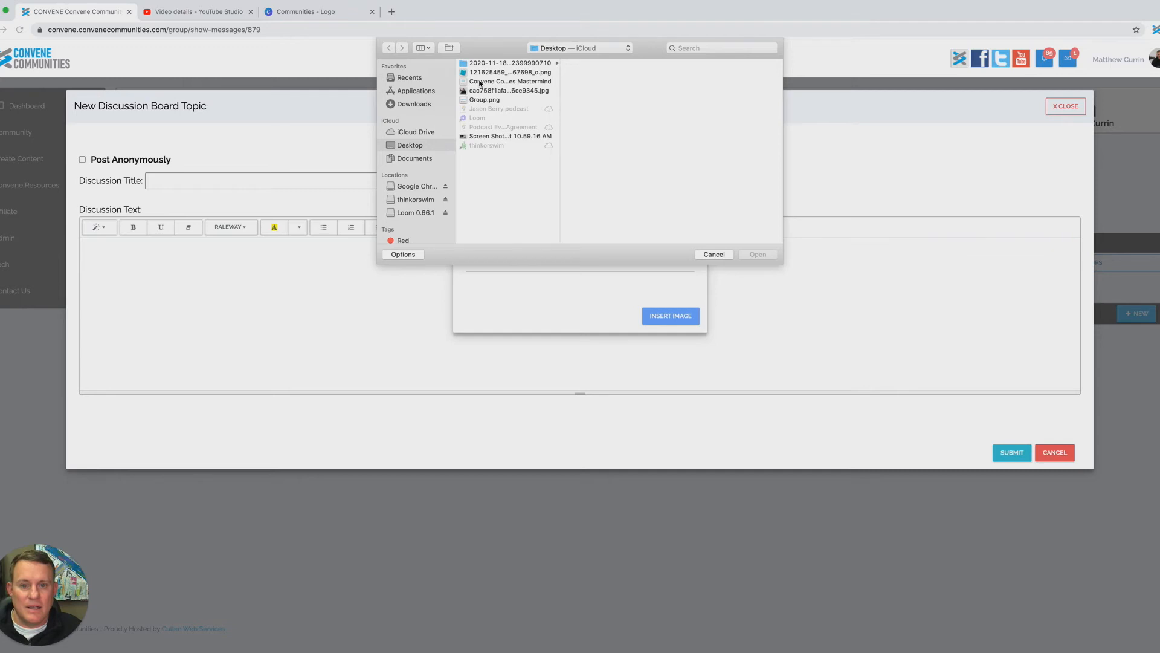
pyautogui.click(481, 82)
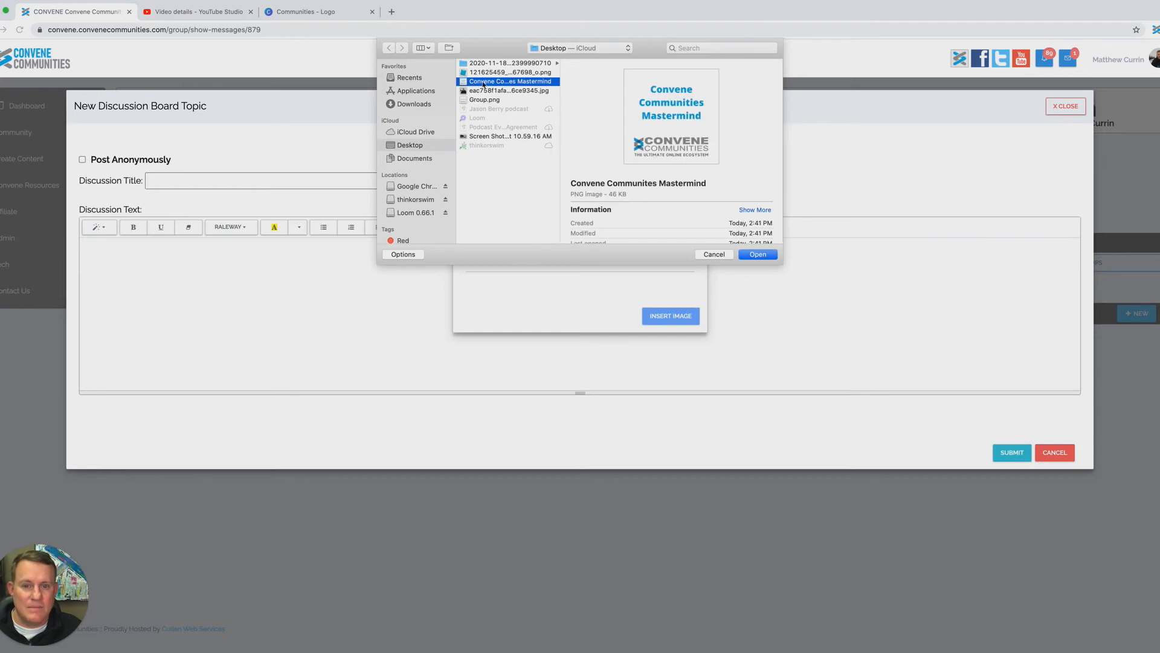
pyautogui.click(758, 254)
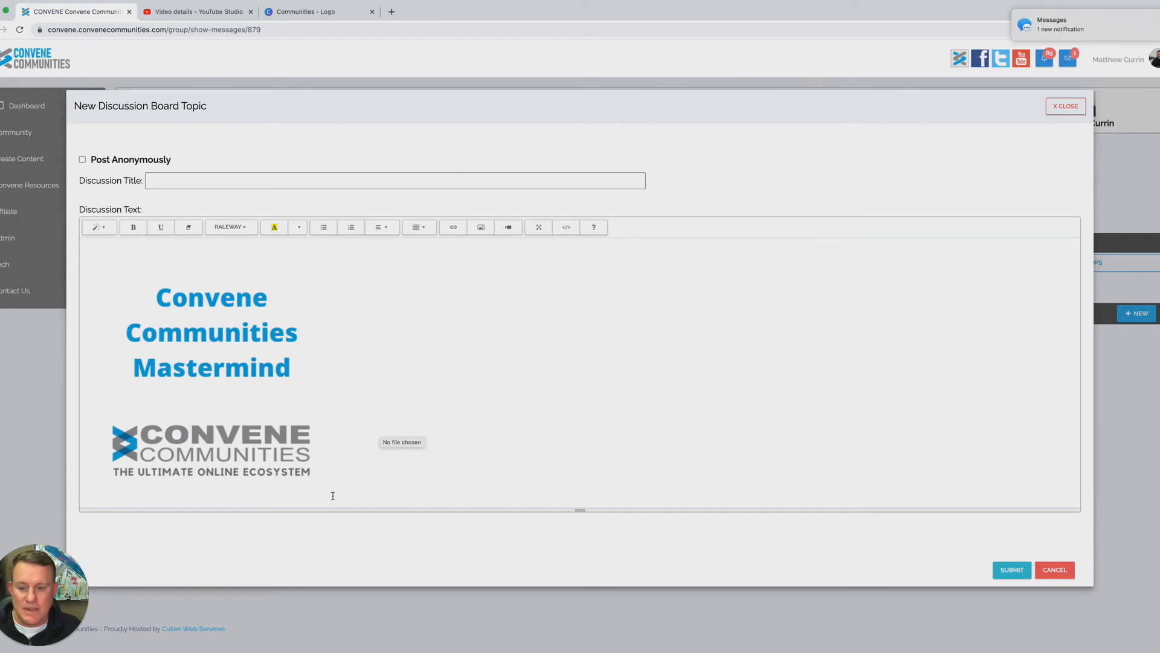
# Title the discussion topic "Convene Mastermind- what do you want to learn?" and submit it
pyautogui.click(175, 180)
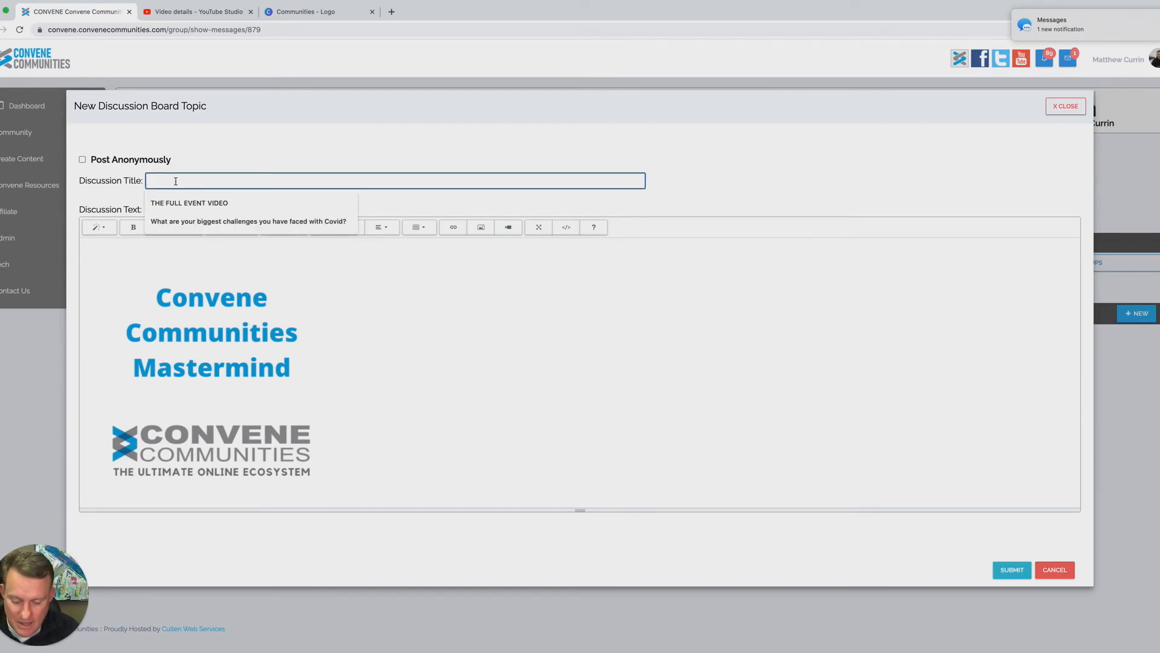
pyautogui.write('Convene Mastermind')
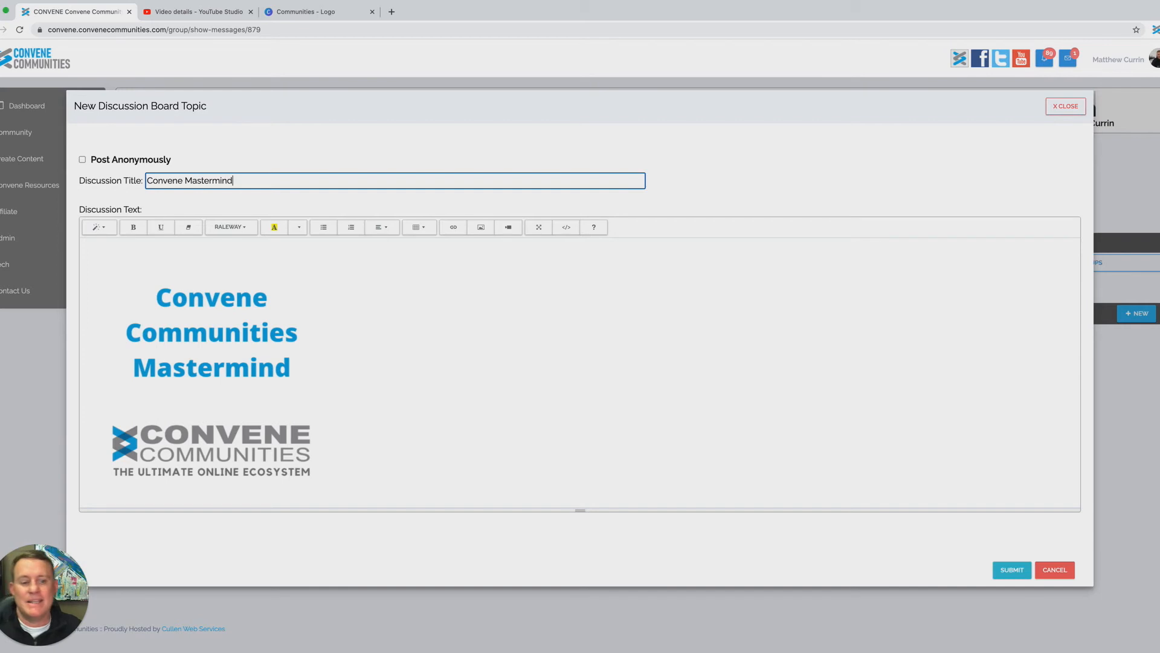
pyautogui.write('- ')
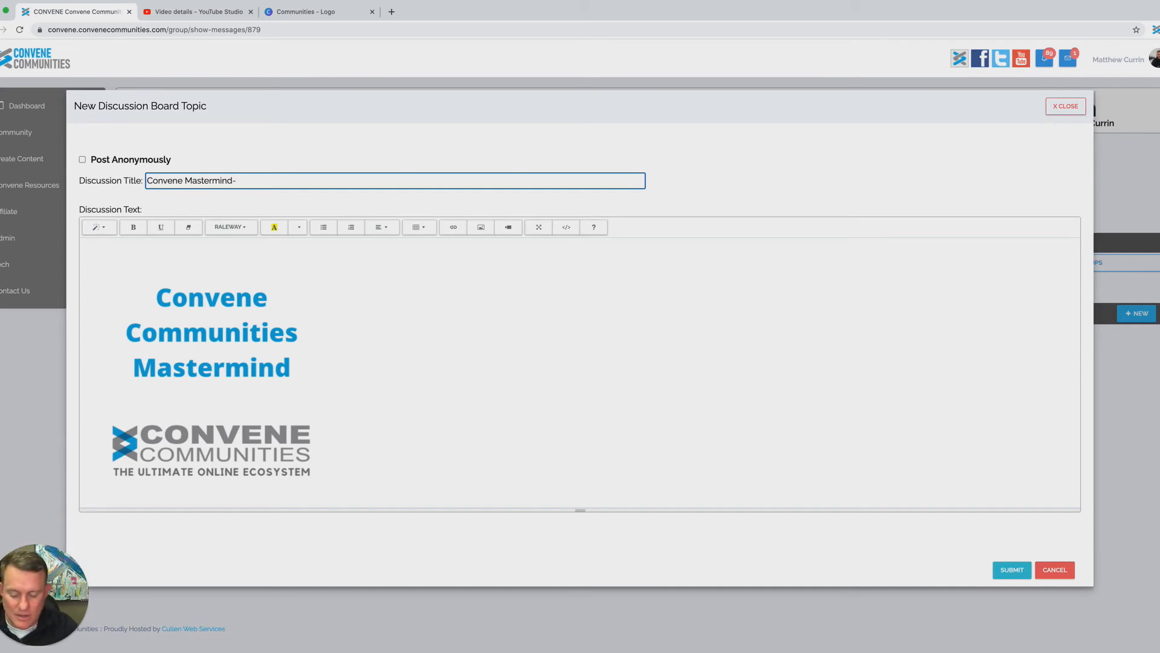
pyautogui.write('what d')
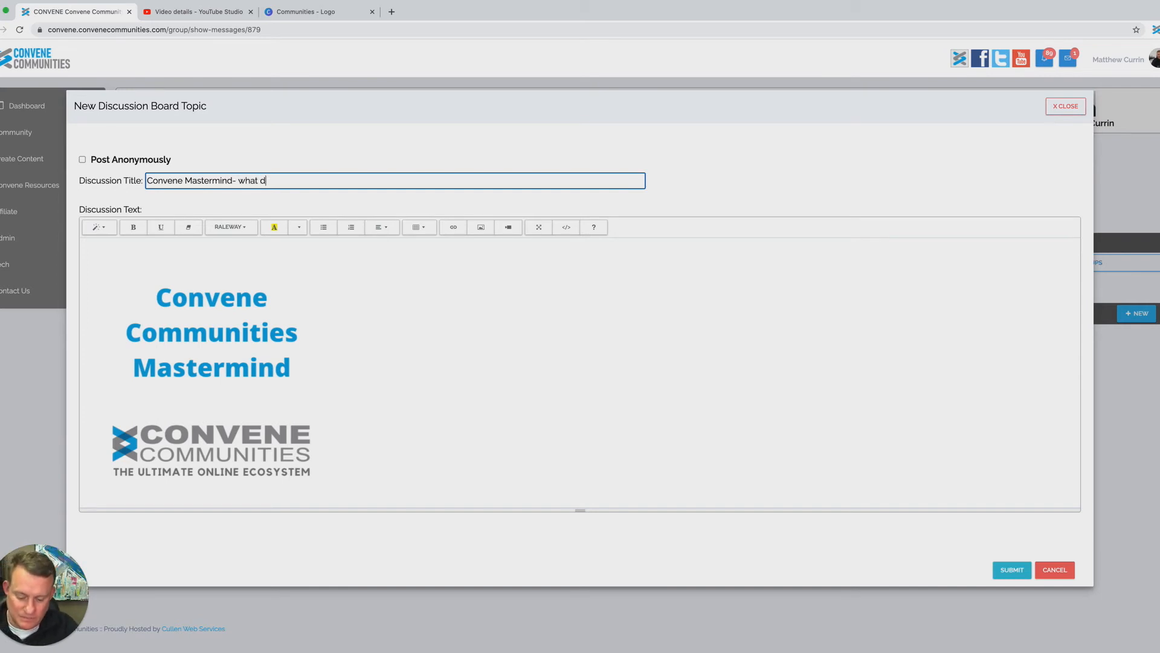
pyautogui.write('o you want ')
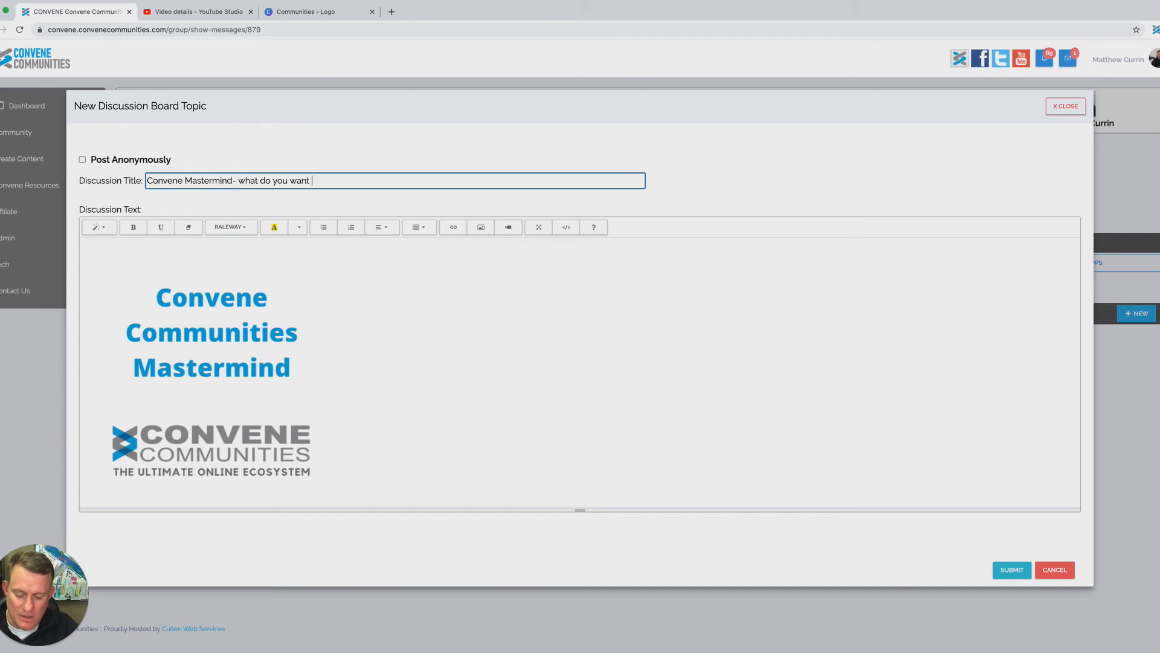
pyautogui.write('to learn')
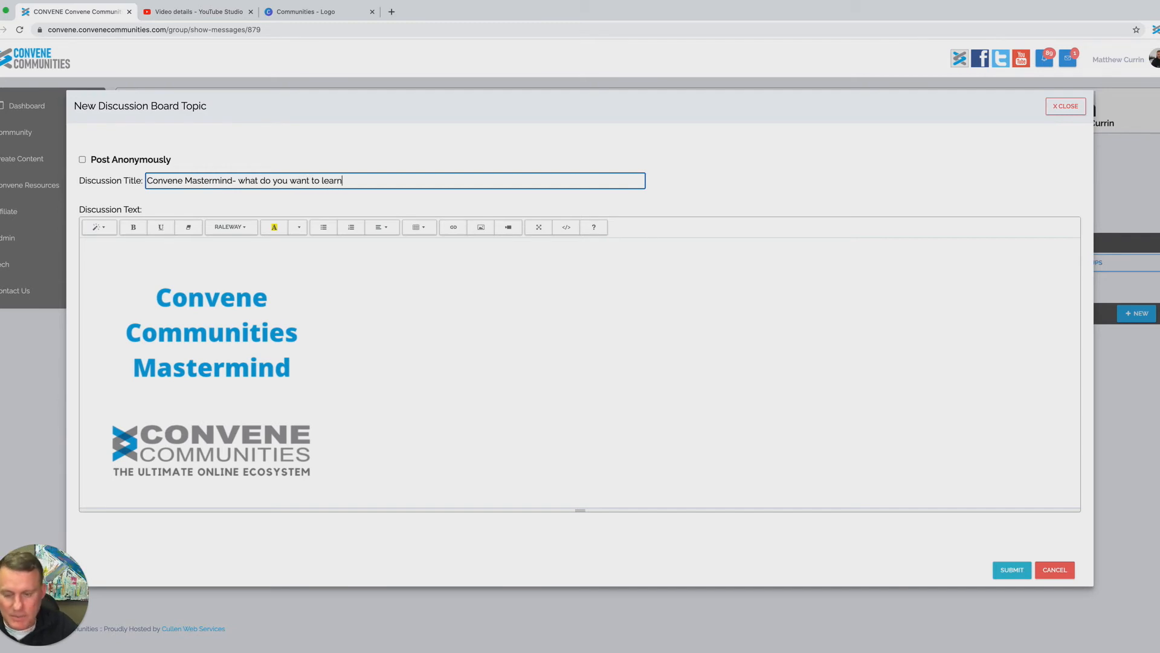
pyautogui.write('?')
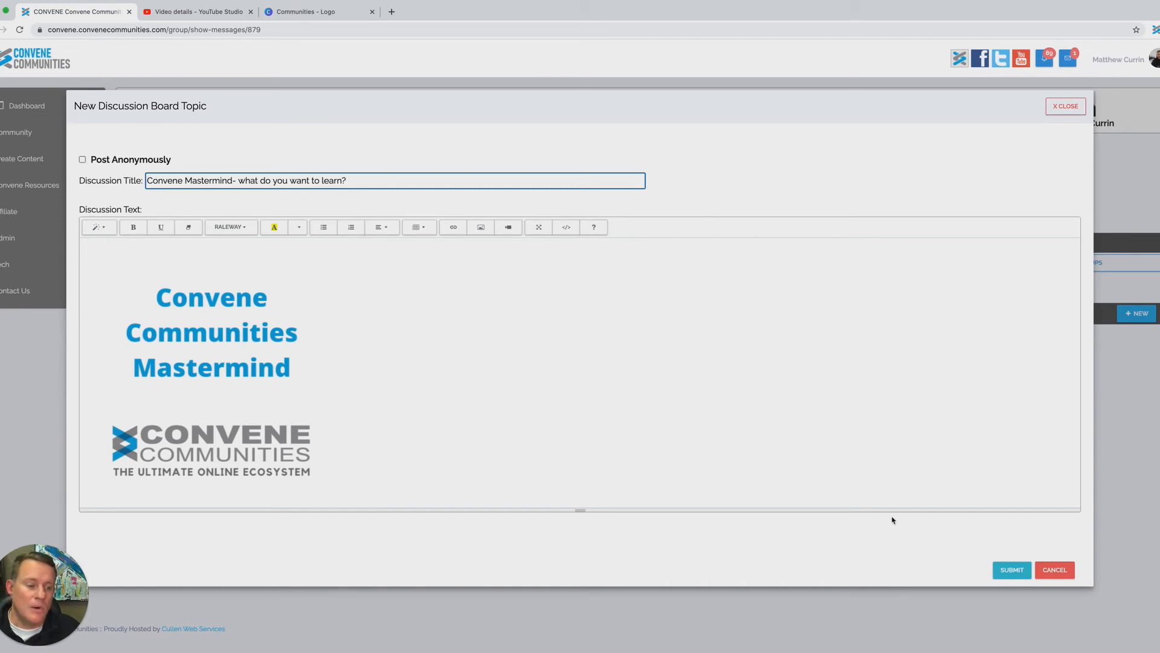
pyautogui.click(1012, 570)
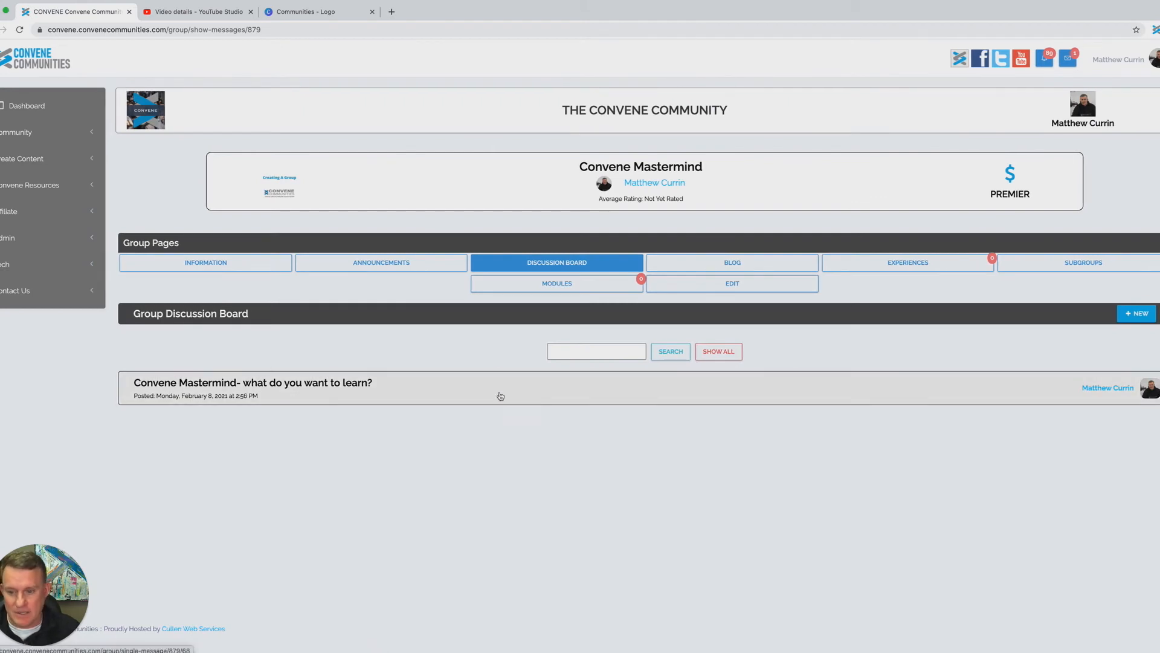
# View the new discussion topic and the group's Blog, Experiences and Subgroups pages
pyautogui.click(305, 384)
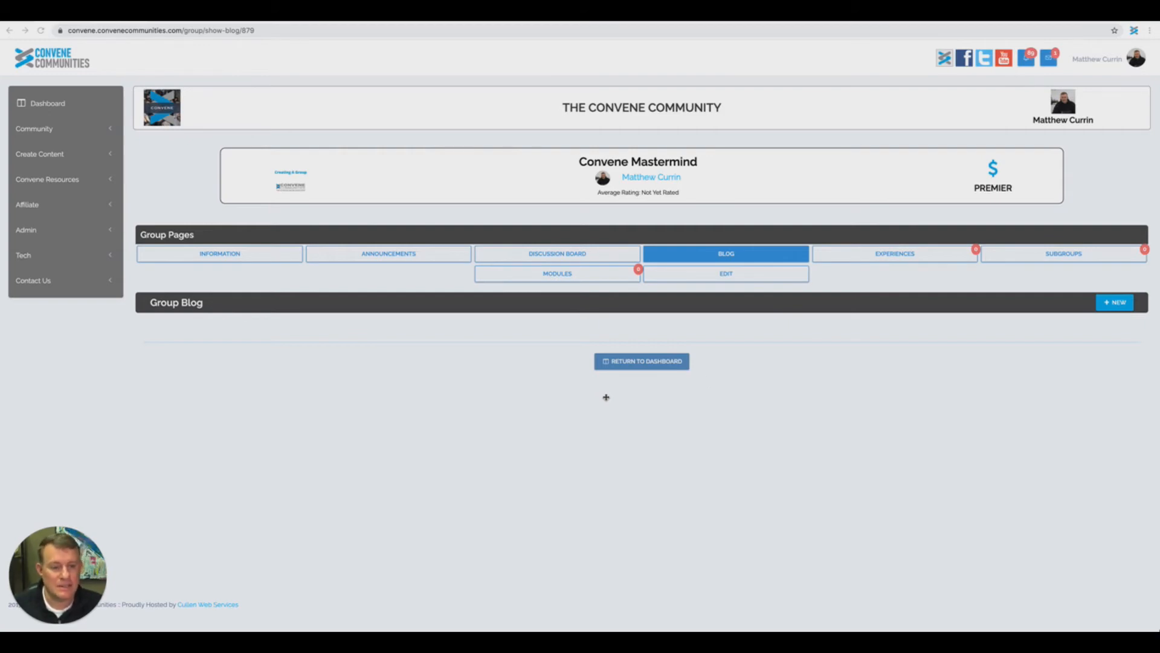
pyautogui.click(895, 260)
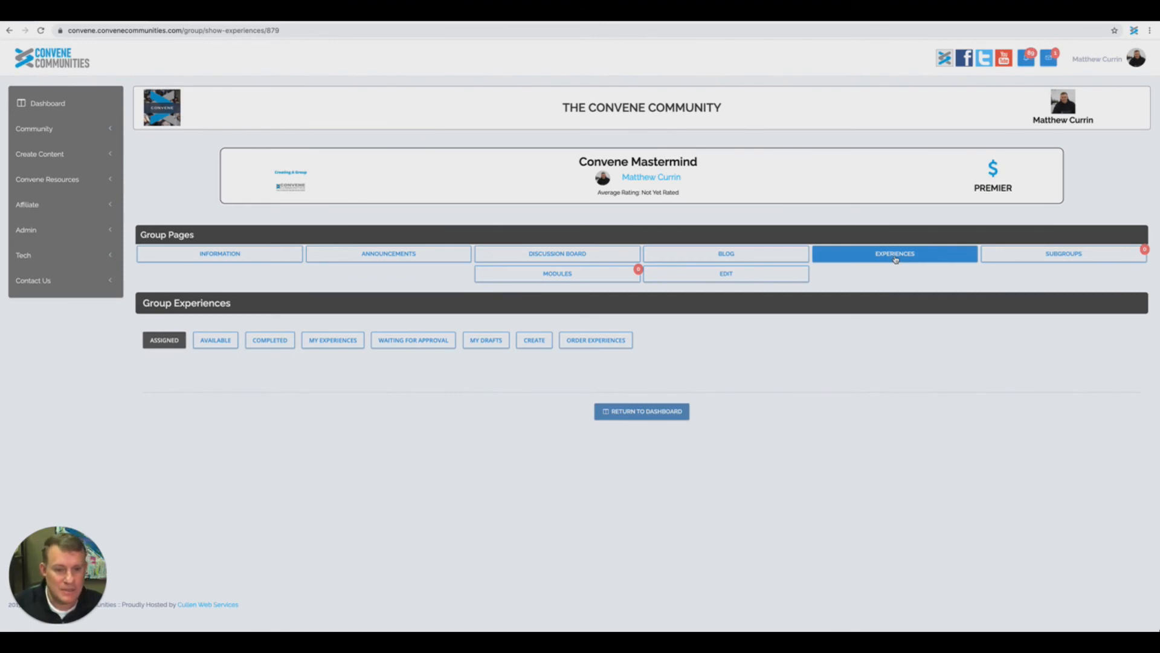
pyautogui.click(1081, 257)
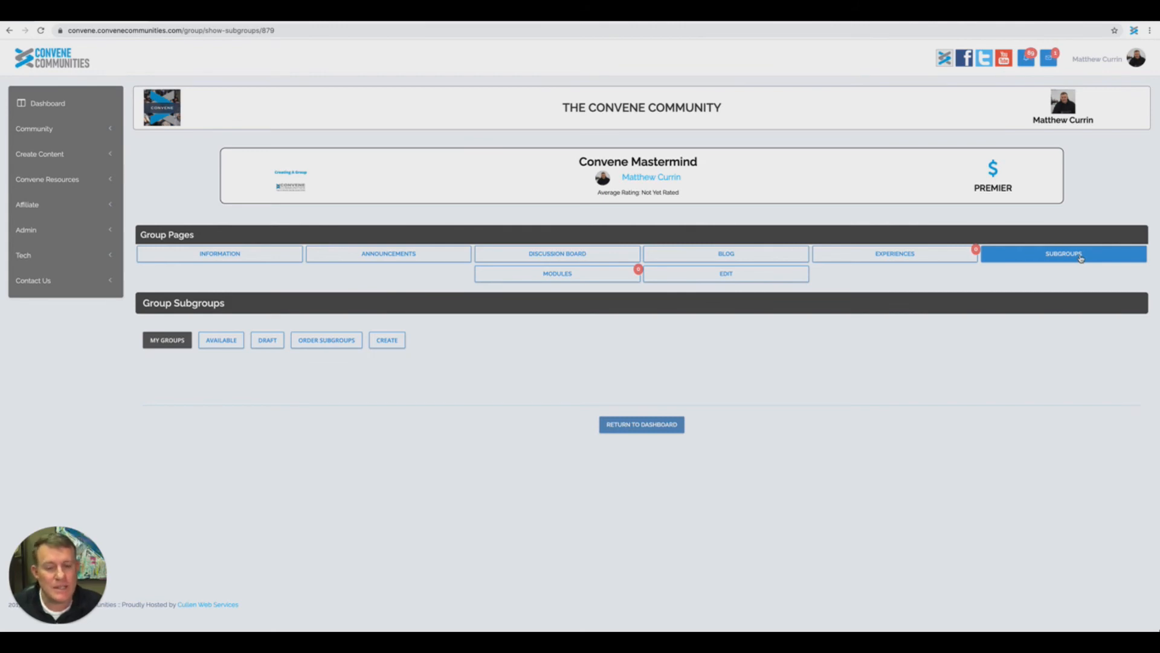
# View the group's Modules page and examine the Edit page's details, group information, visitor information, reports and images sections
pyautogui.click(565, 274)
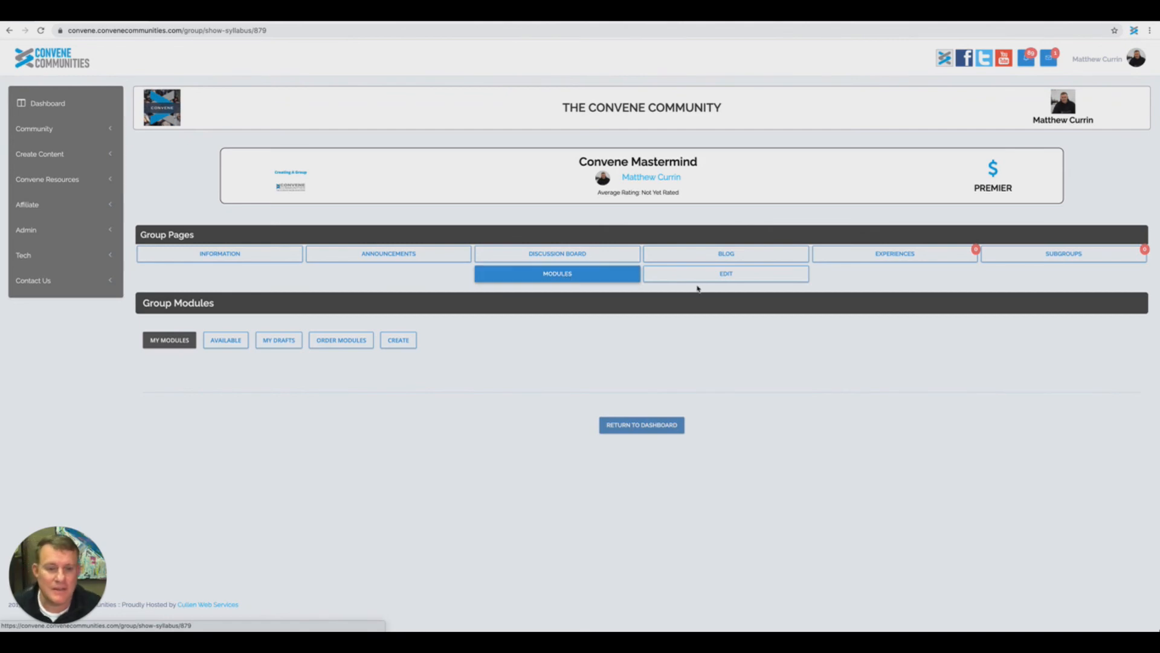
pyautogui.click(735, 277)
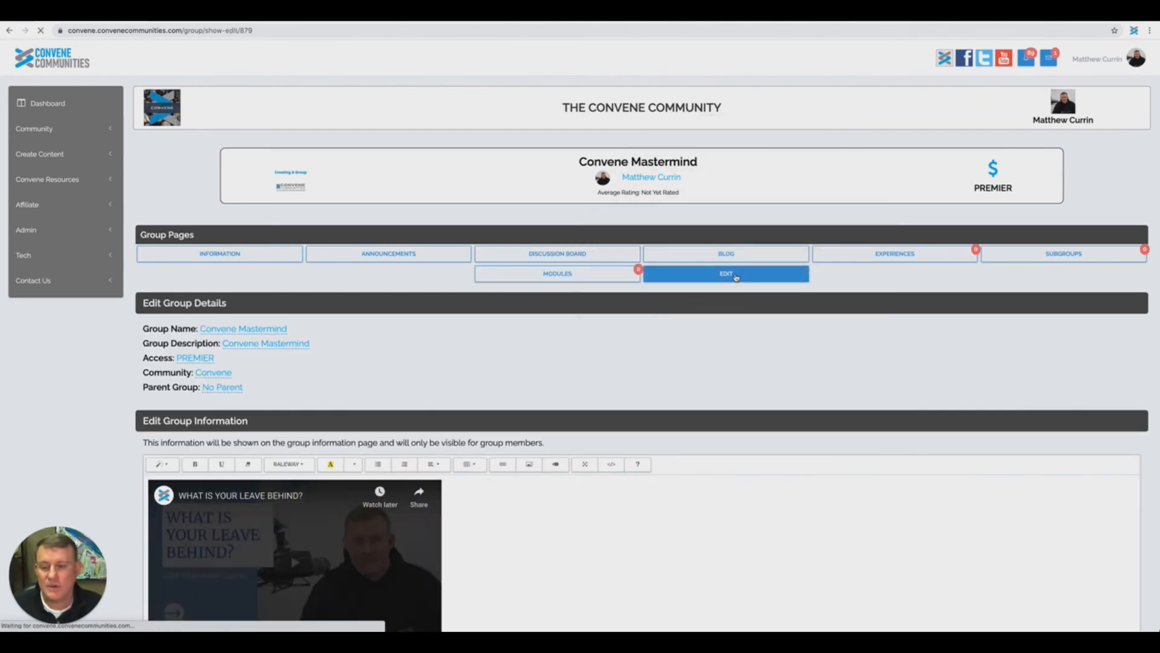
pyautogui.scroll(-1, 708, 504)
pyautogui.scroll(-5, 708, 505)
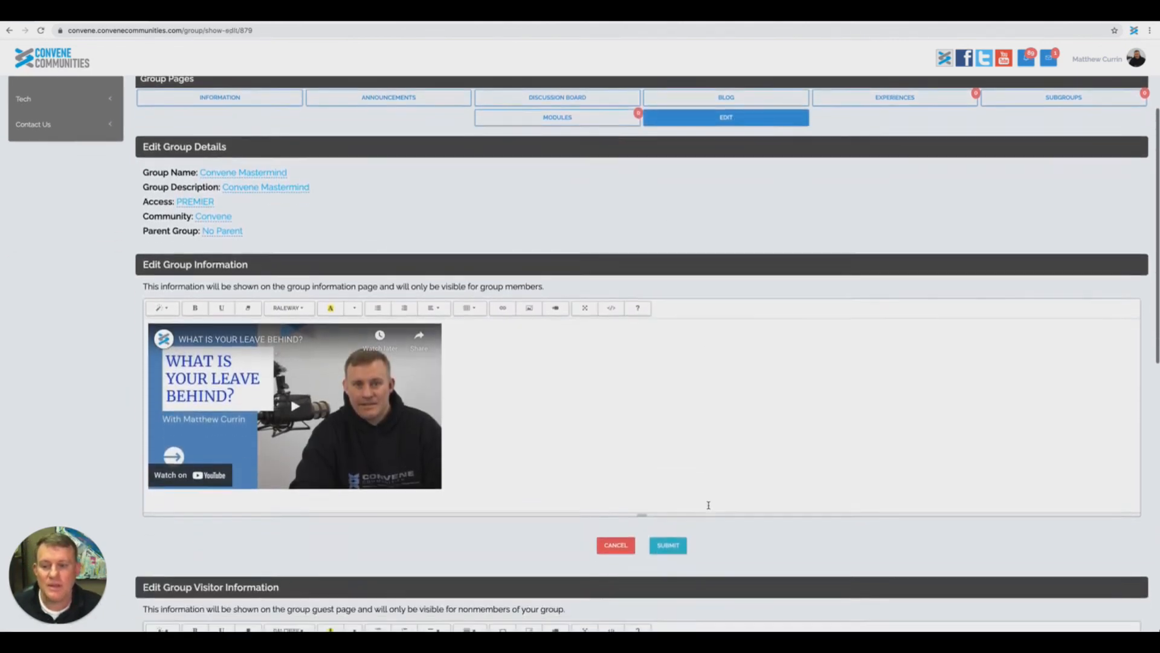
pyautogui.scroll(-6, 419, 468)
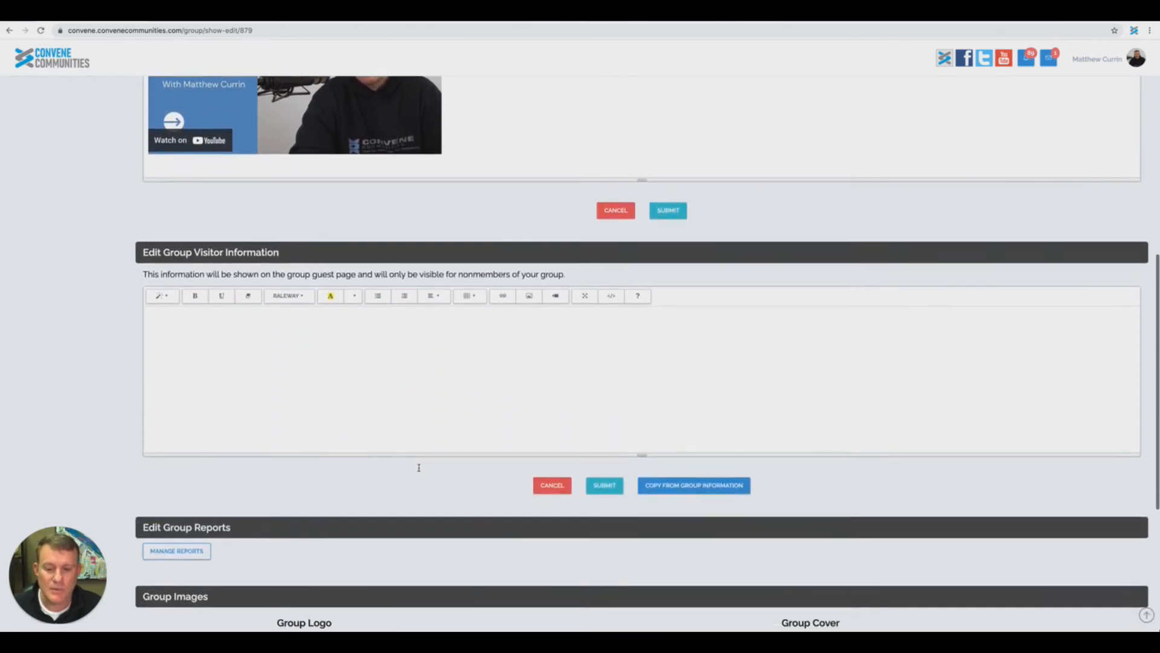
pyautogui.scroll(-1, 420, 470)
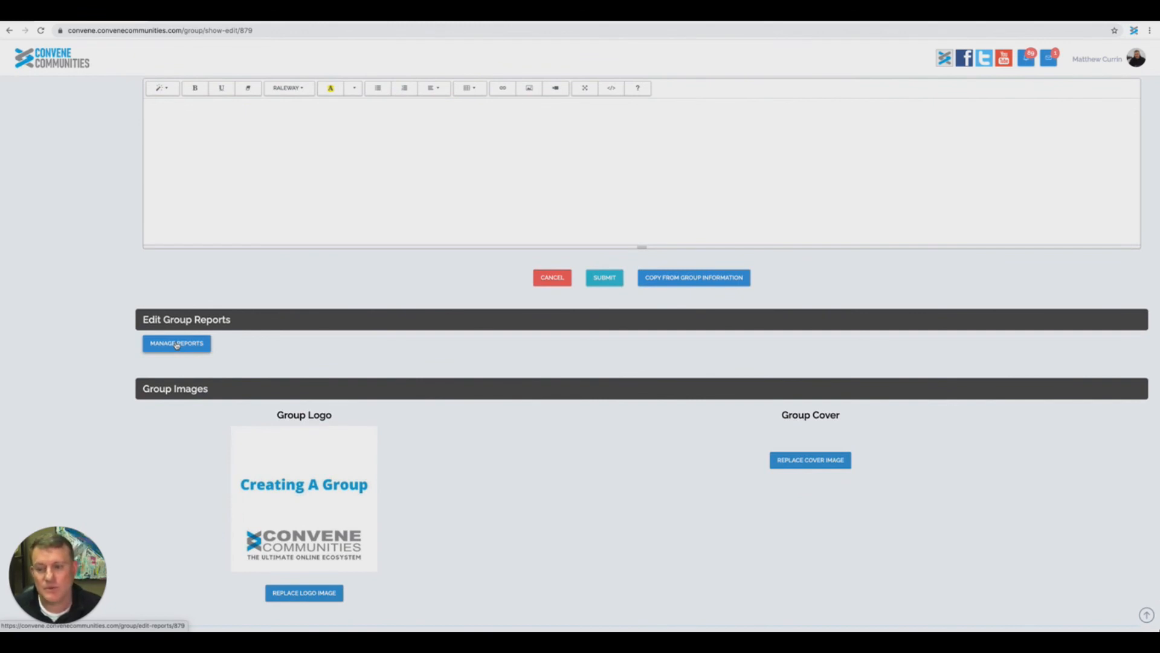
pyautogui.scroll(10, 177, 345)
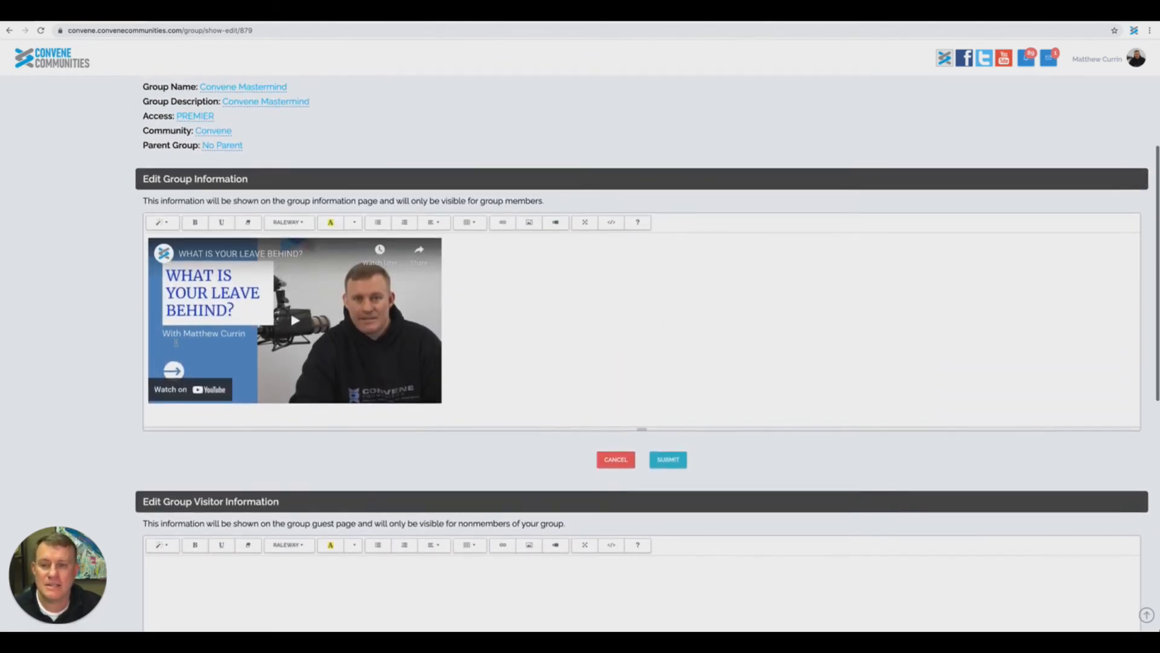
pyautogui.scroll(1, 175, 342)
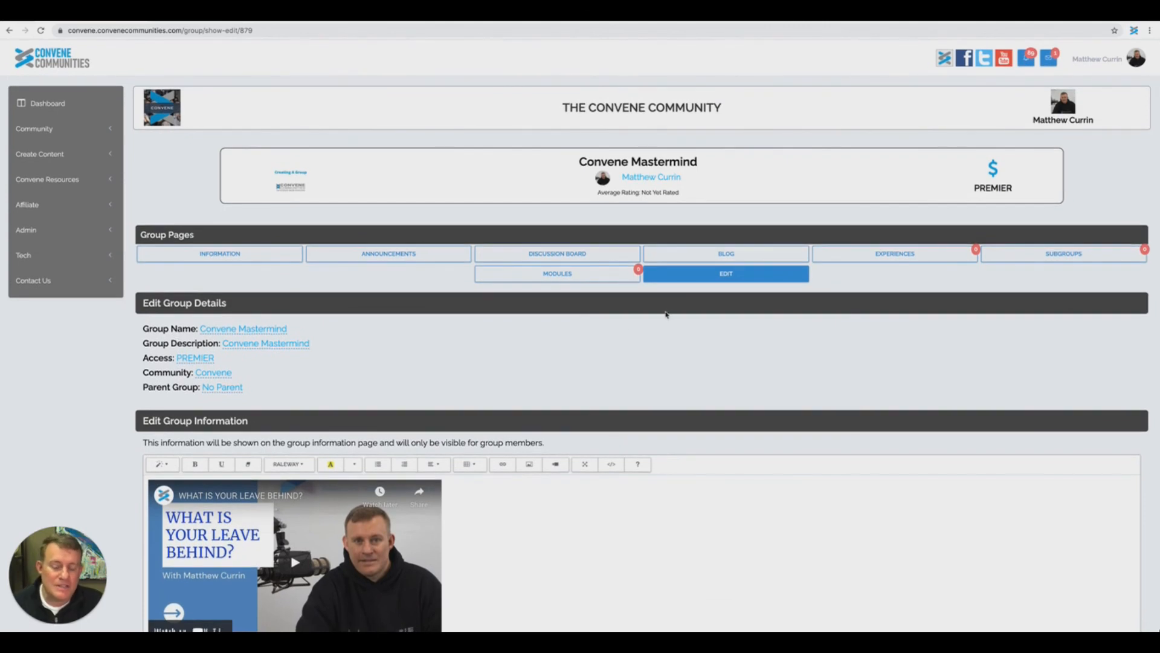
# Return to the group's Information page and view its status, description, documents and the options for submitting the group for approval
pyautogui.click(230, 255)
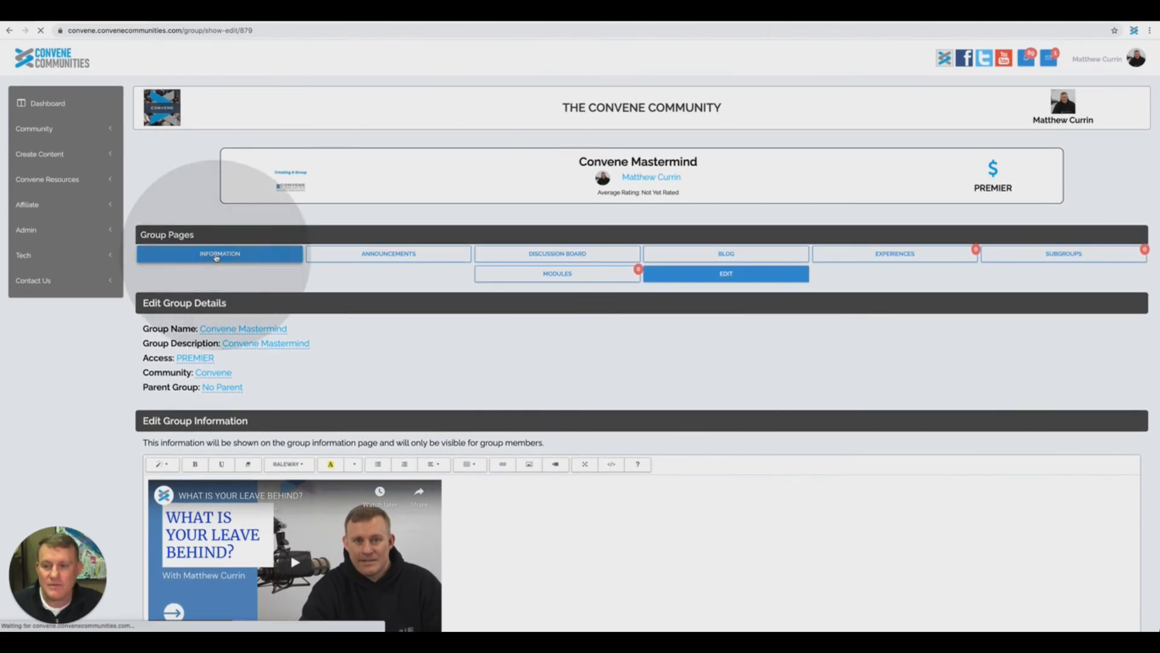
pyautogui.scroll(-3, 272, 276)
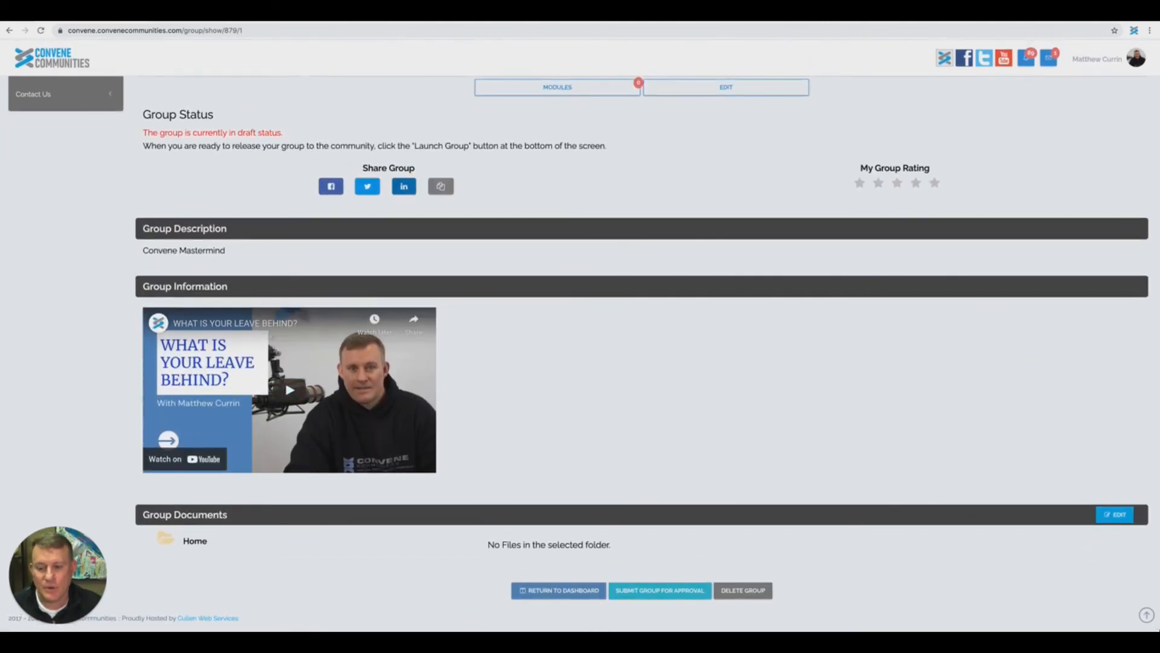